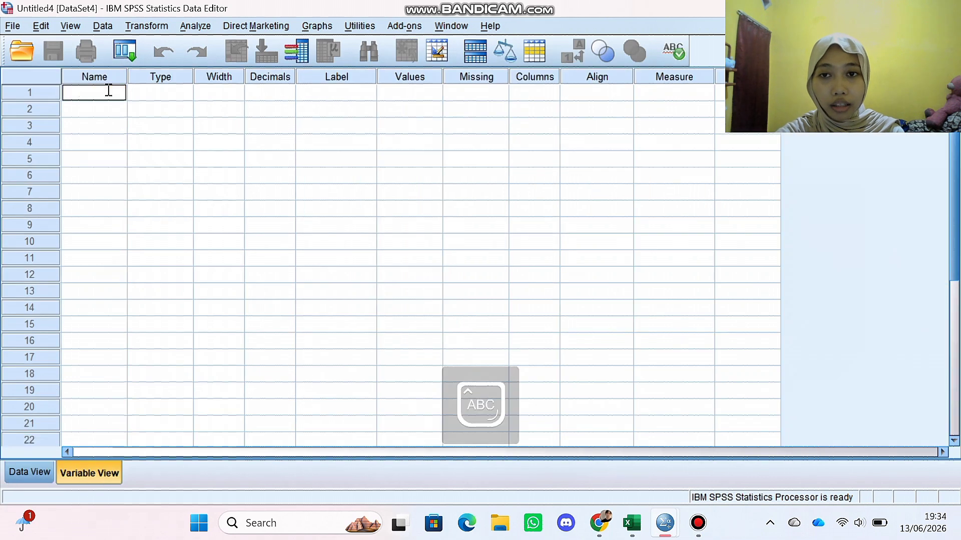
- Define four variables named Faktor_A, Faktor_B, Ulangan and Hasil
{"action": "type", "text": "Faktor_A"}
{"action": "key", "text": "Return"}
{"action": "type", "text": "Faktor_B"}
{"action": "key", "text": "Return"}
{"action": "type", "text": "Ulangan"}
{"action": "key", "text": "Return"}
{"action": "type", "text": "Hasil"}
{"action": "key", "text": "Return"}
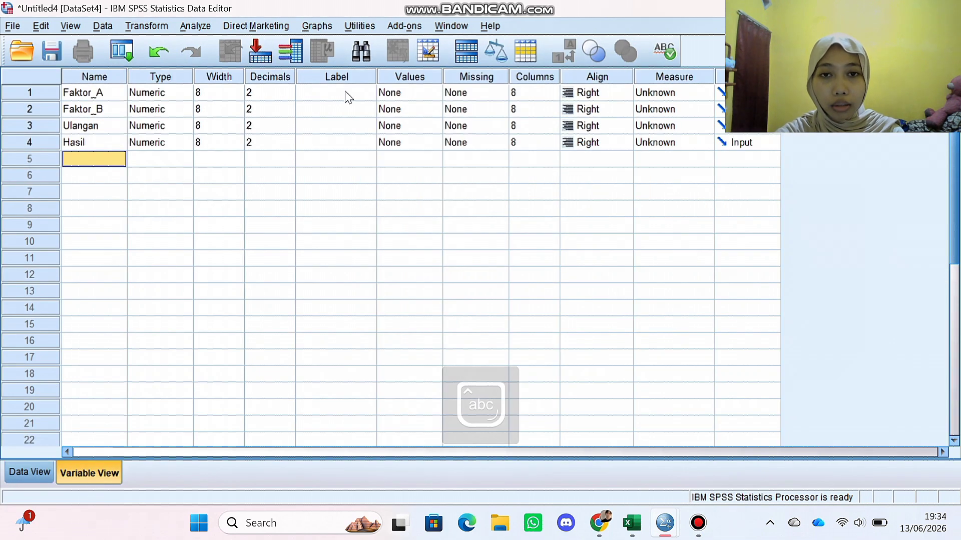
- Label Faktor_A as Lama_Fermentasi, Faktor_B as Konsentrasi_Ragi and Hasil as Kadar_Pati
{"action": "left_click", "coordinate": [344, 93]}
{"action": "type", "text": "Lama_Fermentasi"}
{"action": "key", "text": "Return"}
{"action": "type", "text": "Konsentrasi_Ragi"}
{"action": "key", "text": "Return"}
{"action": "key", "text": "Return"}
{"action": "type", "text": "Kadar_Pati"}
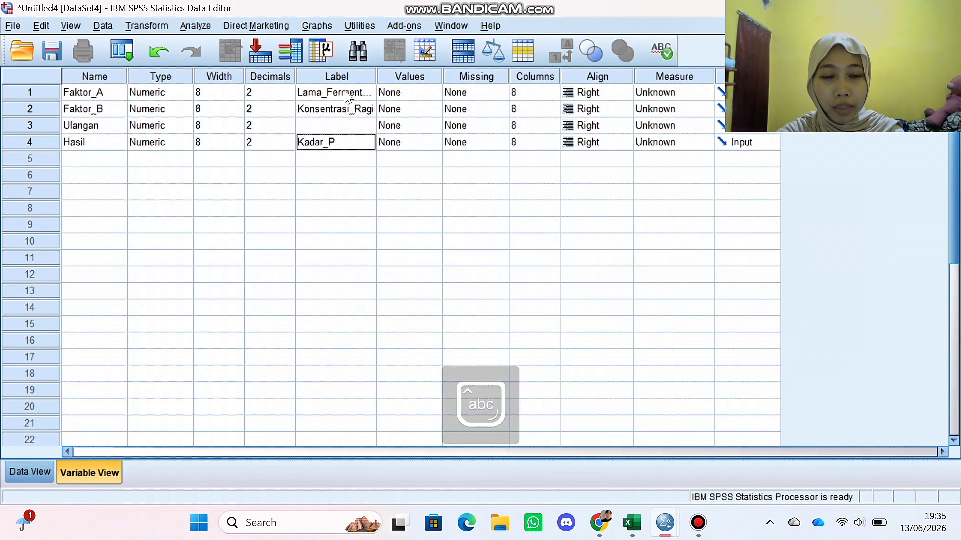
{"action": "key", "text": "Return"}
- Assign value labels to Faktor_A: 1 = A1, 2 = A2 and 3 = A3
{"action": "left_click", "coordinate": [435, 92]}
{"action": "left_click", "coordinate": [434, 92]}
{"action": "type", "text": "1"}
{"action": "left_click", "coordinate": [369, 218]}
{"action": "type", "text": "A1"}
{"action": "key", "text": "Return"}
{"action": "type", "text": "2"}
{"action": "left_click", "coordinate": [369, 218]}
{"action": "type", "text": "A2"}
{"action": "key", "text": "Return"}
{"action": "type", "text": "3"}
{"action": "left_click", "coordinate": [370, 218]}
{"action": "type", "text": "A3"}
{"action": "key", "text": "Return"}
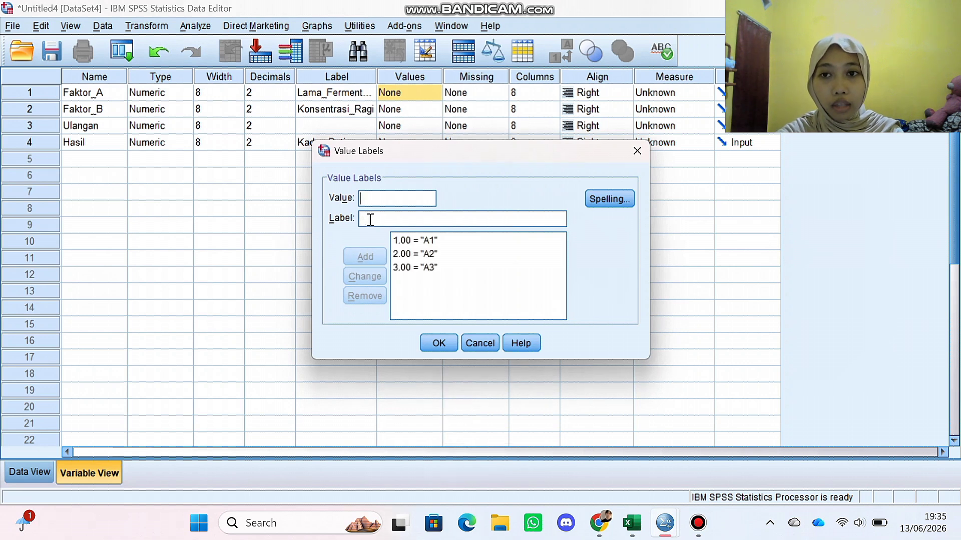
{"action": "left_click", "coordinate": [444, 343]}
- Assign value labels to Faktor_B: 1 = B1, 2 = B2, 3 = B3 and 4 = B4
{"action": "left_click", "coordinate": [411, 109]}
{"action": "left_click", "coordinate": [434, 109]}
{"action": "type", "text": "1"}
{"action": "left_click", "coordinate": [377, 218]}
{"action": "type", "text": "B1"}
{"action": "key", "text": "Return"}
{"action": "type", "text": "2B2"}
{"action": "key", "text": "Return"}
{"action": "type", "text": "3"}
{"action": "left_click", "coordinate": [380, 219]}
{"action": "type", "text": "B3"}
{"action": "key", "text": "Return"}
{"action": "type", "text": "4"}
{"action": "left_click", "coordinate": [381, 218]}
{"action": "type", "text": "B4"}
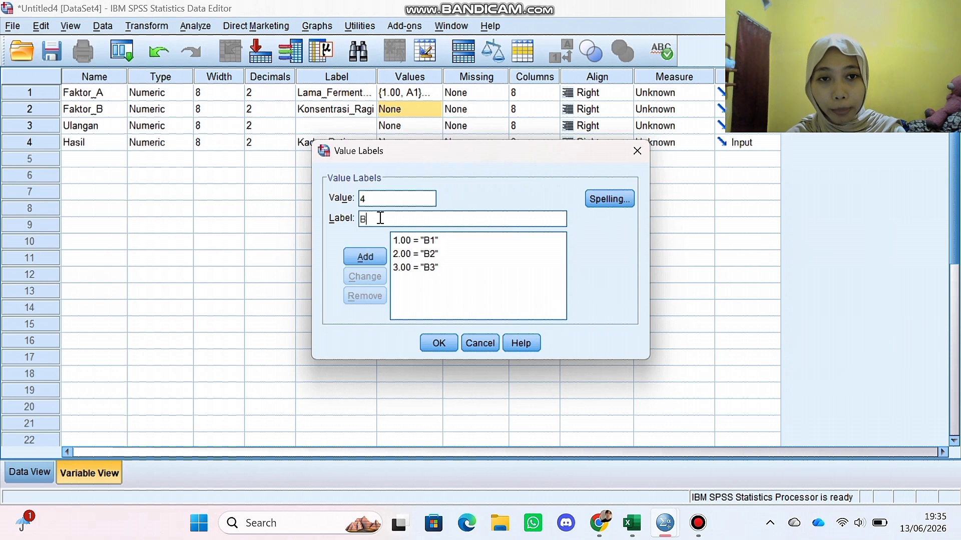
{"action": "key", "text": "Caps_Lock"}
{"action": "left_click", "coordinate": [440, 344]}
- Set the measurement level of Faktor_A, Faktor_B, Ulangan and Hasil to Nominal
{"action": "left_click", "coordinate": [705, 93]}
{"action": "left_click", "coordinate": [693, 139]}
{"action": "left_click", "coordinate": [704, 109]}
{"action": "left_click", "coordinate": [692, 155]}
{"action": "left_click", "coordinate": [704, 126]}
{"action": "left_click", "coordinate": [683, 172]}
{"action": "left_click", "coordinate": [705, 142]}
{"action": "left_click", "coordinate": [671, 189]}
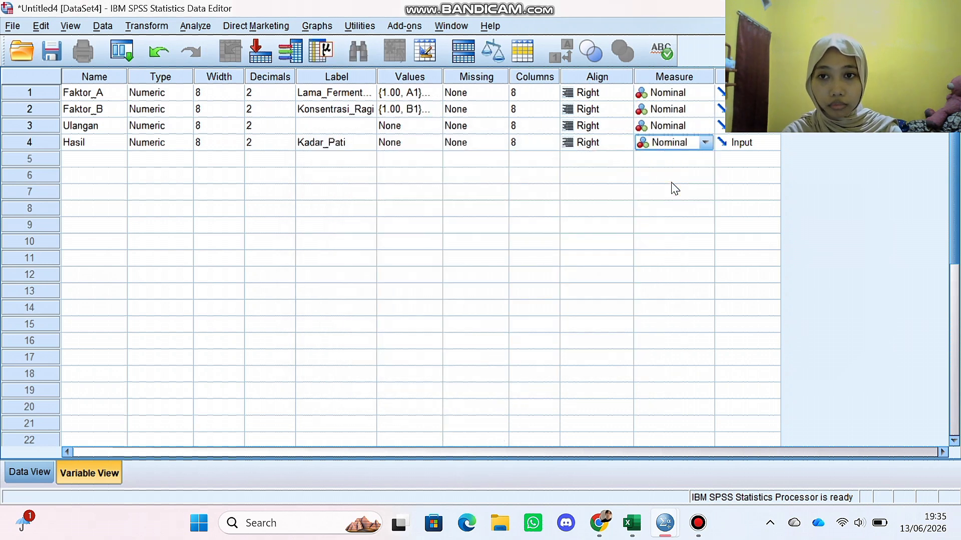
- Copy the fermentation, yeast, replicate and starch data rows from Sheet2 in Excel and paste them into the Untitled4 dataset in SPSS
{"action": "key", "text": "ctrl+t"}
{"action": "left_click", "coordinate": [631, 523]}
{"action": "scroll", "coordinate": [427, 284], "scroll_direction": "up", "scroll_amount": 7}
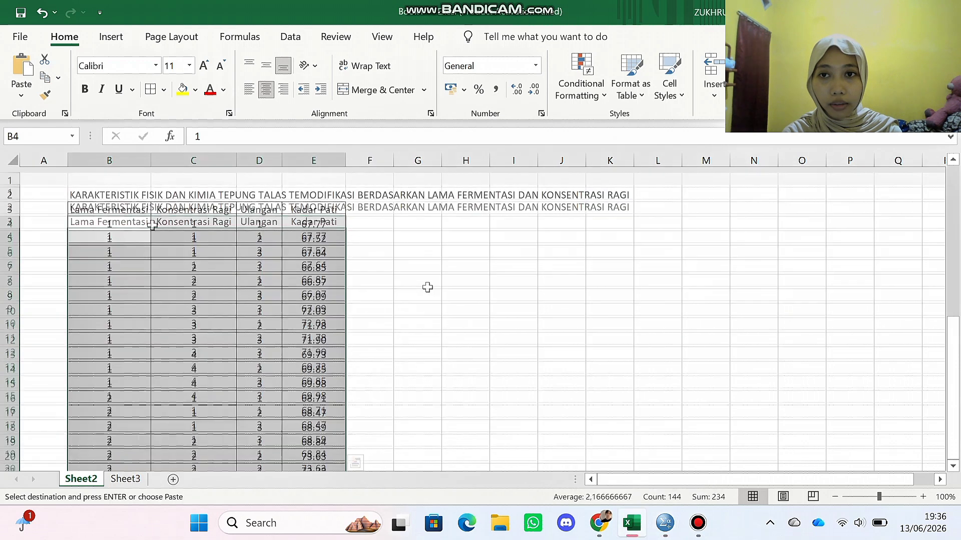
{"action": "left_click", "coordinate": [665, 522]}
{"action": "left_click", "coordinate": [581, 441]}
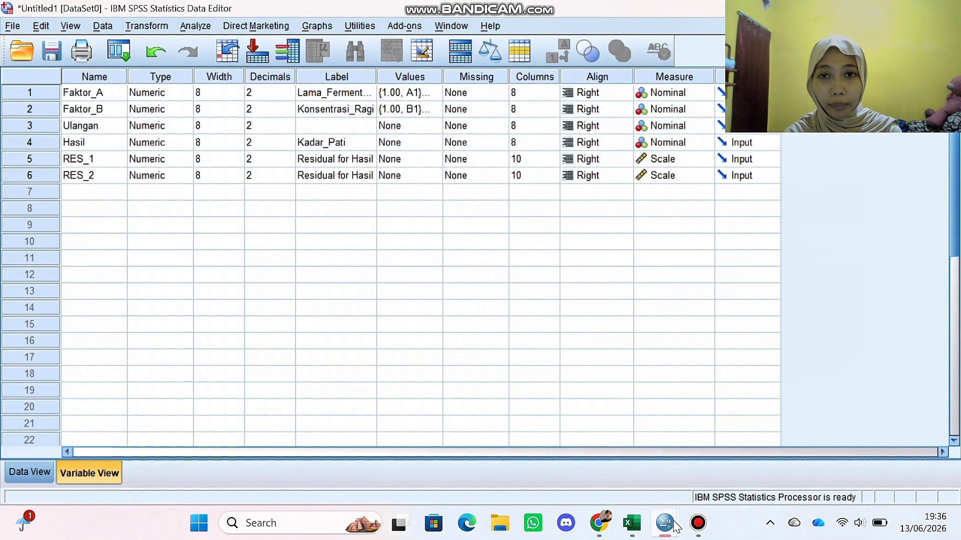
{"action": "left_click", "coordinate": [100, 119]}
{"action": "key", "text": "ctrl+v"}
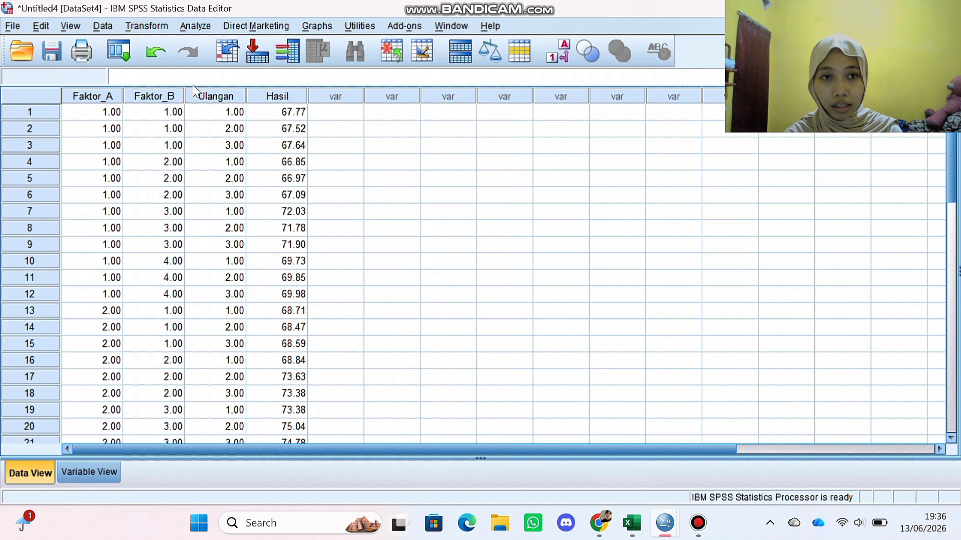
- Start a Univariate General Linear Model analysis with Kadar_Pati as the dependent variable
{"action": "left_click", "coordinate": [195, 25]}
{"action": "mouse_move", "coordinate": [260, 115]}
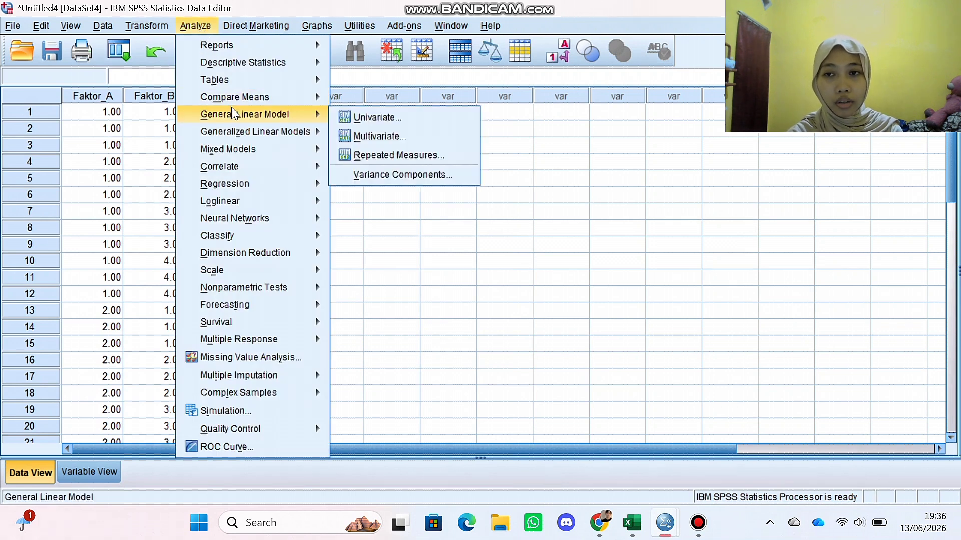
{"action": "left_click", "coordinate": [372, 123]}
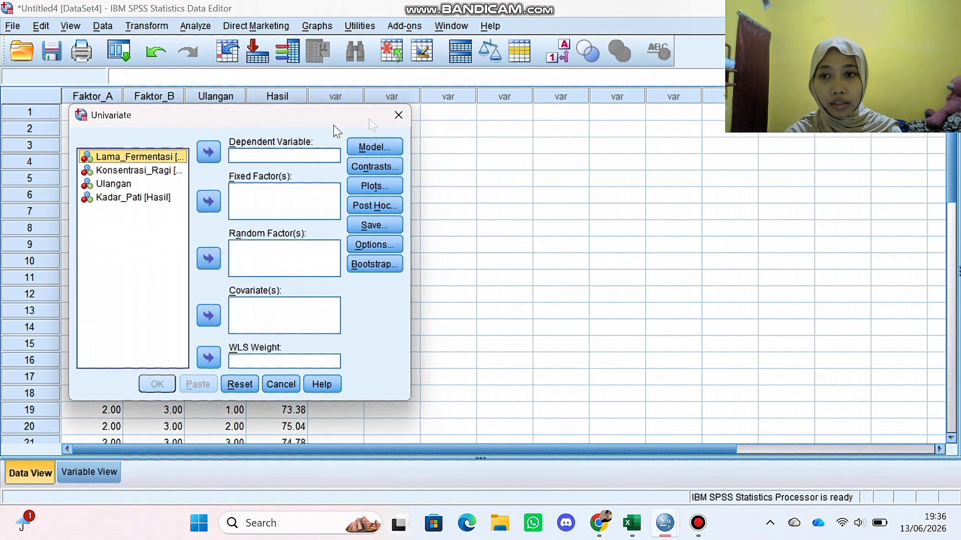
{"action": "left_click", "coordinate": [144, 200]}
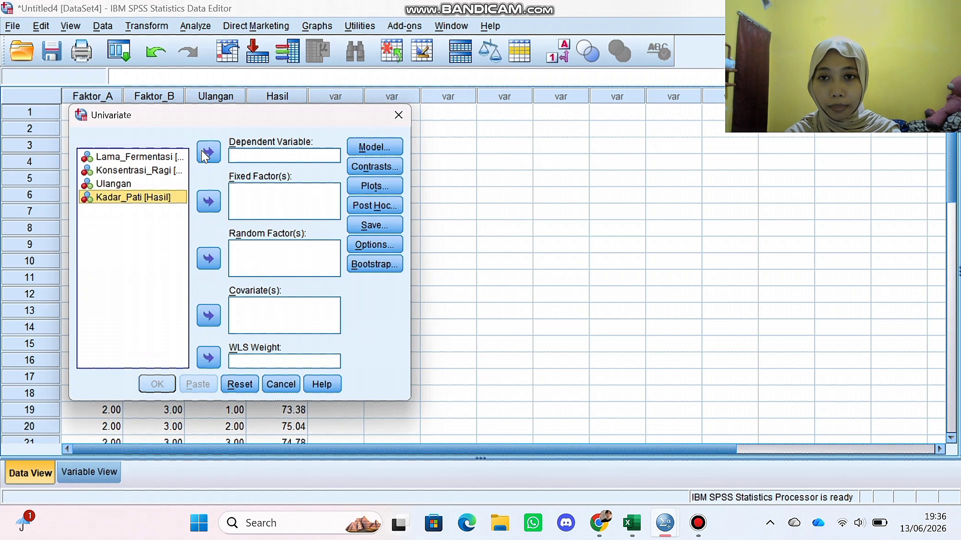
{"action": "left_click", "coordinate": [208, 151]}
- Add Lama_Fermentasi and Konsentrasi_Ragi as fixed factors of the univariate analysis
{"action": "left_click", "coordinate": [163, 157]}
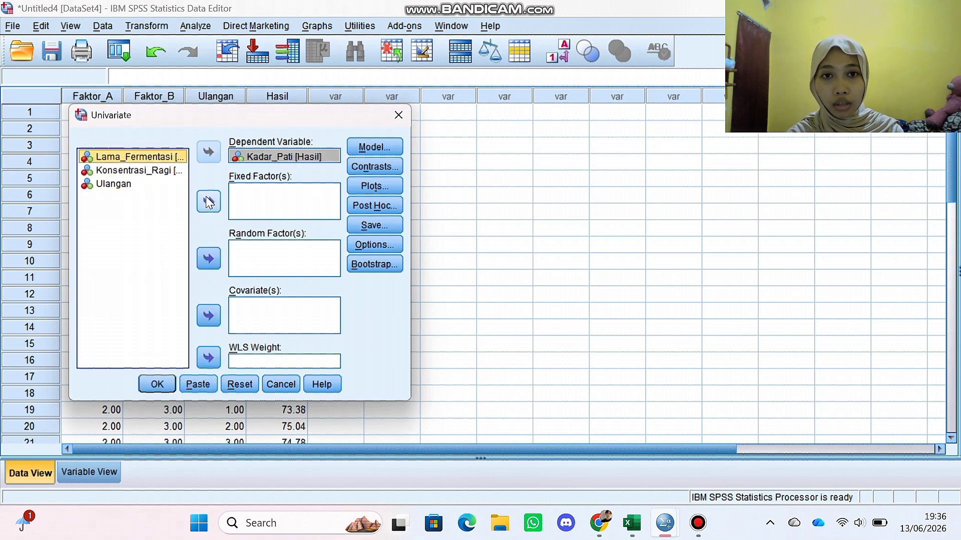
{"action": "left_click", "coordinate": [208, 201]}
{"action": "left_click", "coordinate": [165, 158]}
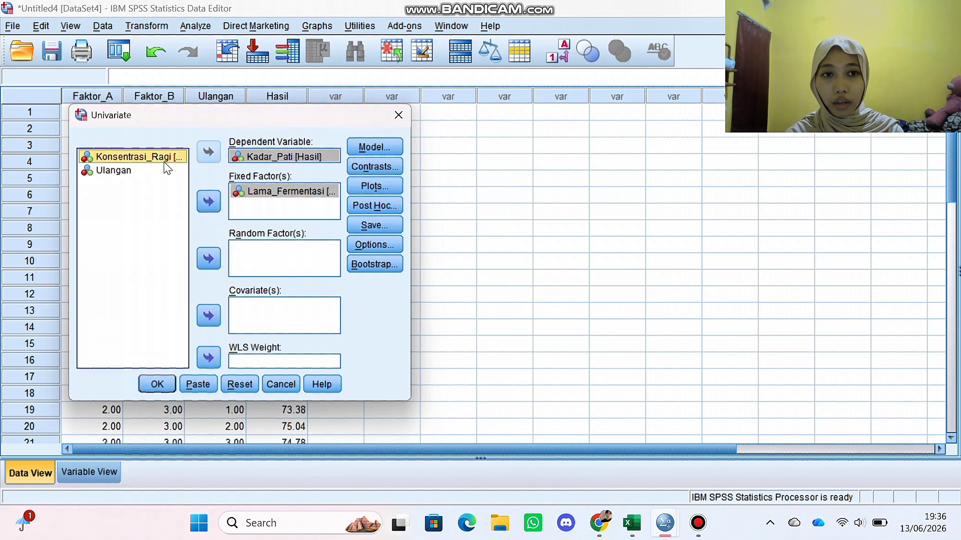
{"action": "left_click", "coordinate": [209, 203]}
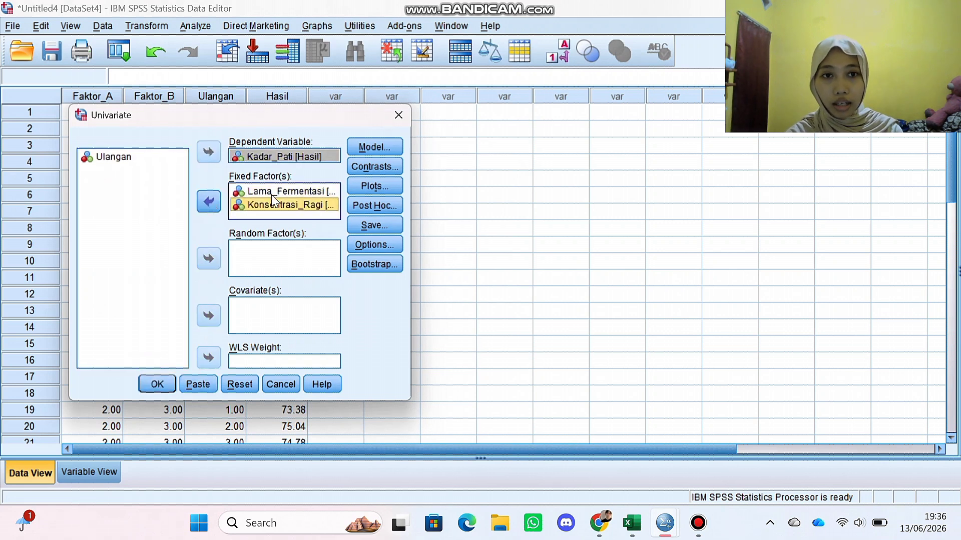
- Save the unstandardized residuals as a variable and run the univariate analysis to view the between-subjects effects
{"action": "left_click", "coordinate": [388, 226]}
{"action": "left_click", "coordinate": [256, 152]}
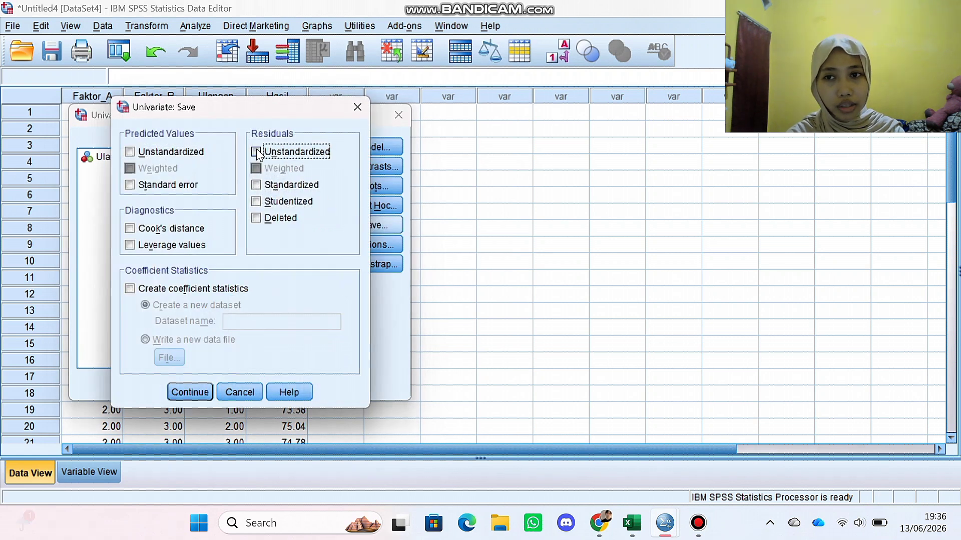
{"action": "left_click", "coordinate": [181, 392]}
{"action": "left_click", "coordinate": [166, 388]}
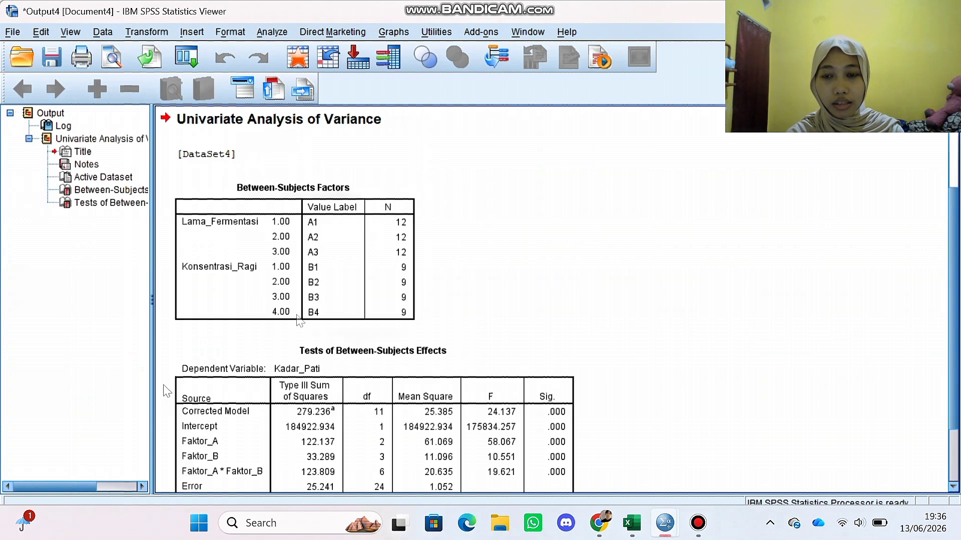
{"action": "scroll", "coordinate": [533, 246], "scroll_direction": "down", "scroll_amount": 3}
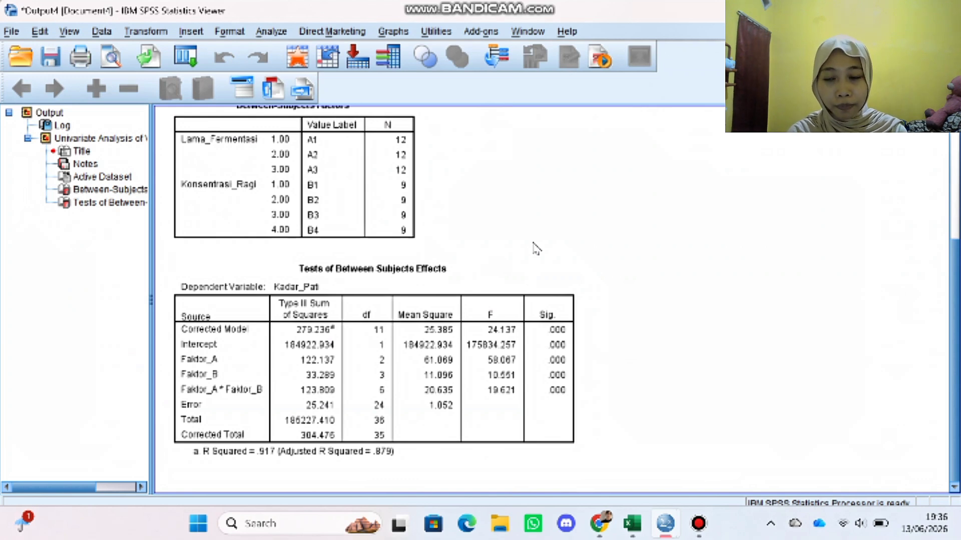
- Return to the Untitled4 dataset and set the measurement level of Faktor_A, Faktor_B, Ulangan and Hasil to Scale
{"action": "mouse_move", "coordinate": [666, 523]}
{"action": "left_click", "coordinate": [660, 457]}
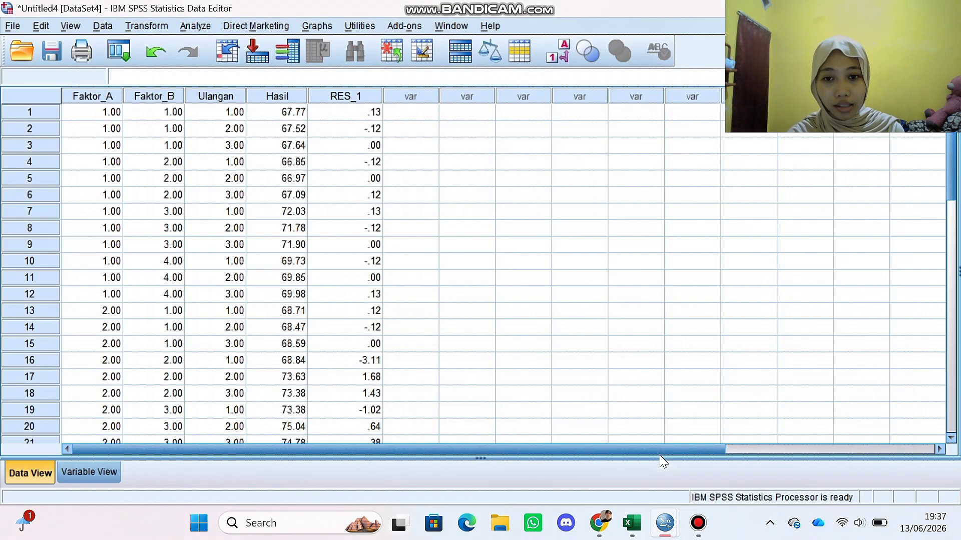
{"action": "left_click", "coordinate": [89, 472]}
{"action": "left_click", "coordinate": [675, 92]}
{"action": "left_click", "coordinate": [706, 92]}
{"action": "left_click", "coordinate": [664, 109]}
{"action": "left_click", "coordinate": [705, 109]}
{"action": "left_click", "coordinate": [664, 126]}
{"action": "left_click", "coordinate": [681, 126]}
{"action": "left_click", "coordinate": [705, 125]}
{"action": "left_click", "coordinate": [668, 142]}
{"action": "left_click", "coordinate": [705, 142]}
{"action": "left_click", "coordinate": [671, 159]}
{"action": "left_click", "coordinate": [30, 471]}
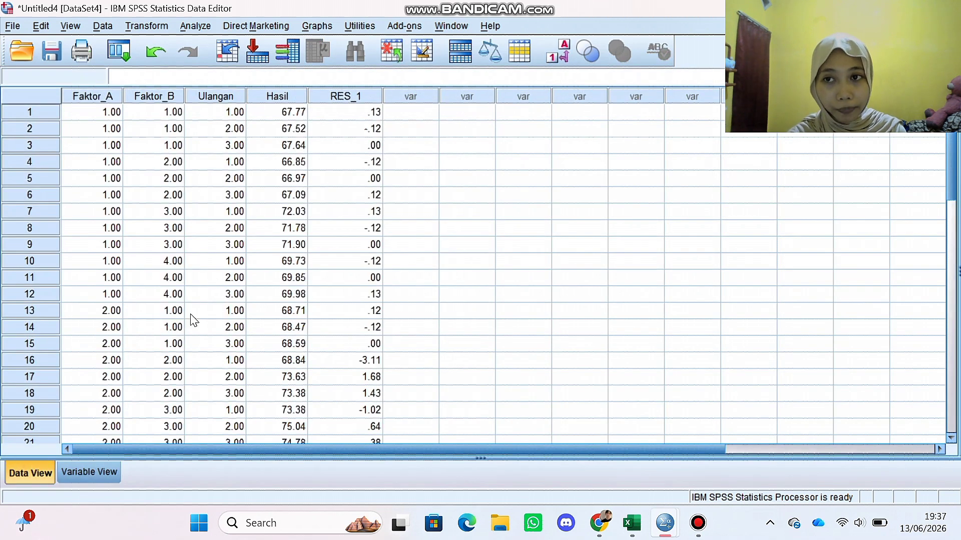
- Start an Explore analysis with Residual for Hasil in the dependent list
{"action": "left_click", "coordinate": [201, 27]}
{"action": "mouse_move", "coordinate": [211, 67]}
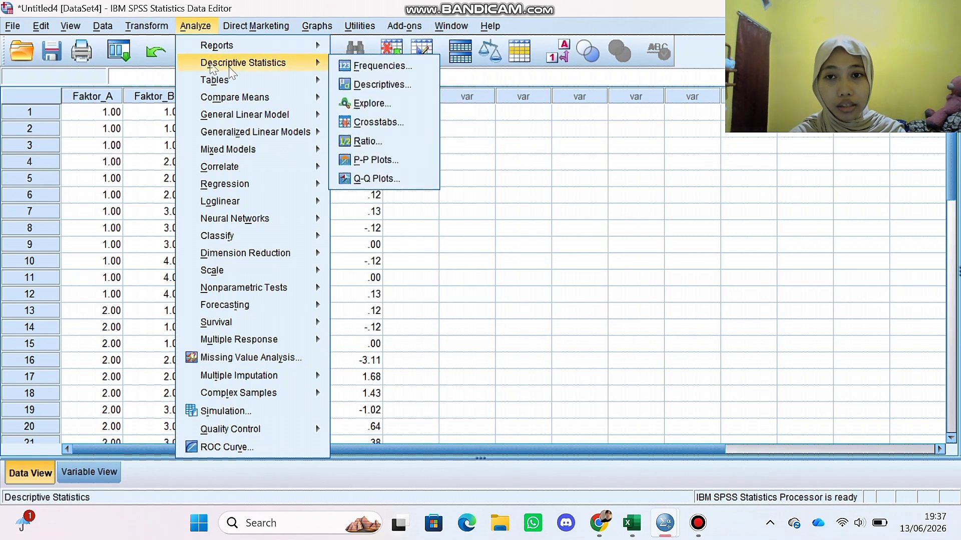
{"action": "left_click", "coordinate": [379, 105]}
{"action": "left_click", "coordinate": [453, 189]}
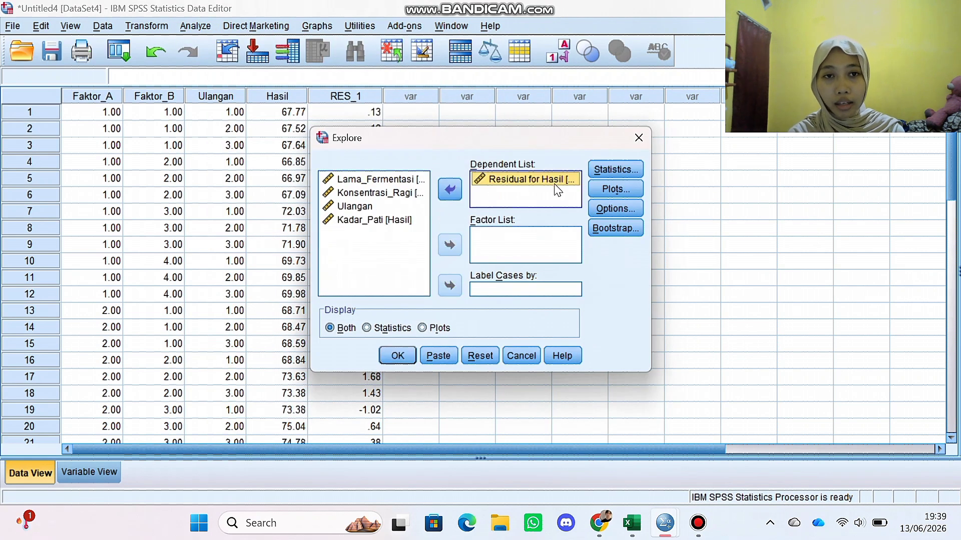
- Enable normality plots with tests, run the Explore analysis and view the Tests of Normality table
{"action": "left_click", "coordinate": [626, 188]}
{"action": "left_click", "coordinate": [384, 241]}
{"action": "left_click", "coordinate": [428, 358]}
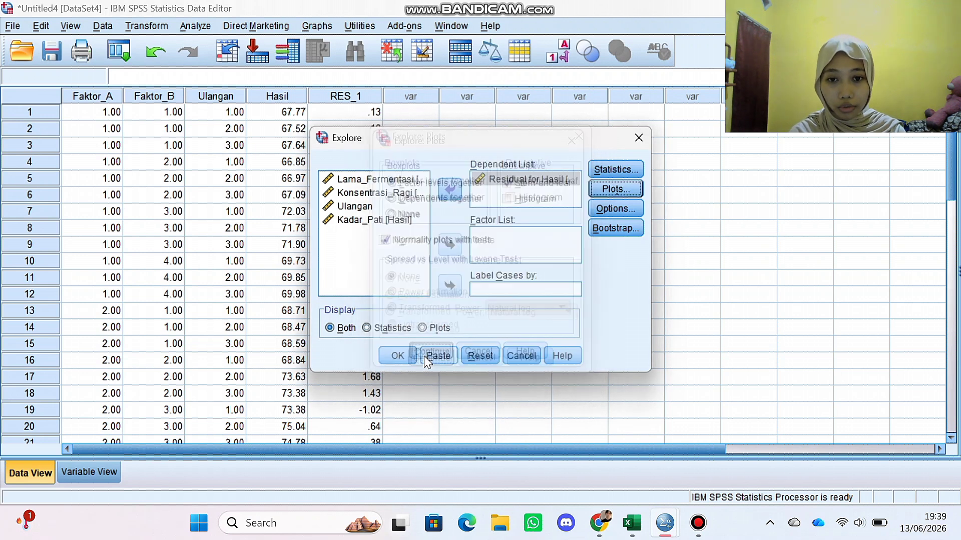
{"action": "left_click", "coordinate": [397, 356]}
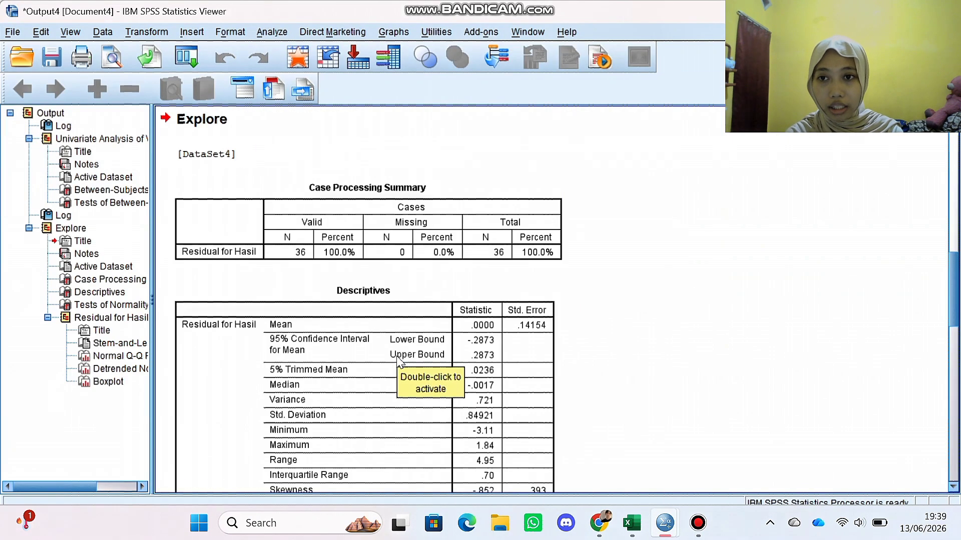
{"action": "scroll", "coordinate": [627, 280], "scroll_direction": "down", "scroll_amount": 10}
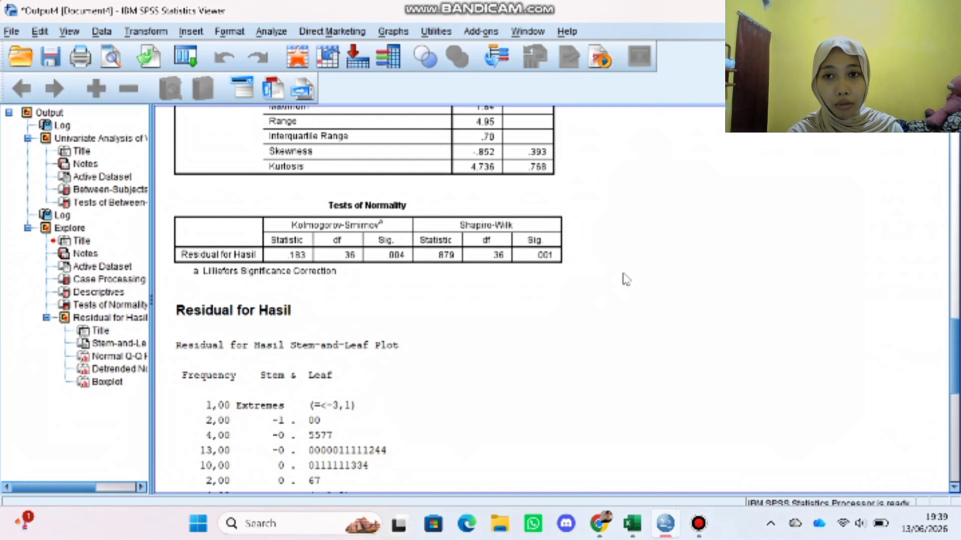
- Return to the Untitled4 dataset and reopen the Univariate General Linear Model analysis
{"action": "mouse_move", "coordinate": [665, 523]}
{"action": "left_click", "coordinate": [641, 432]}
{"action": "left_click", "coordinate": [89, 472]}
{"action": "left_click", "coordinate": [24, 472]}
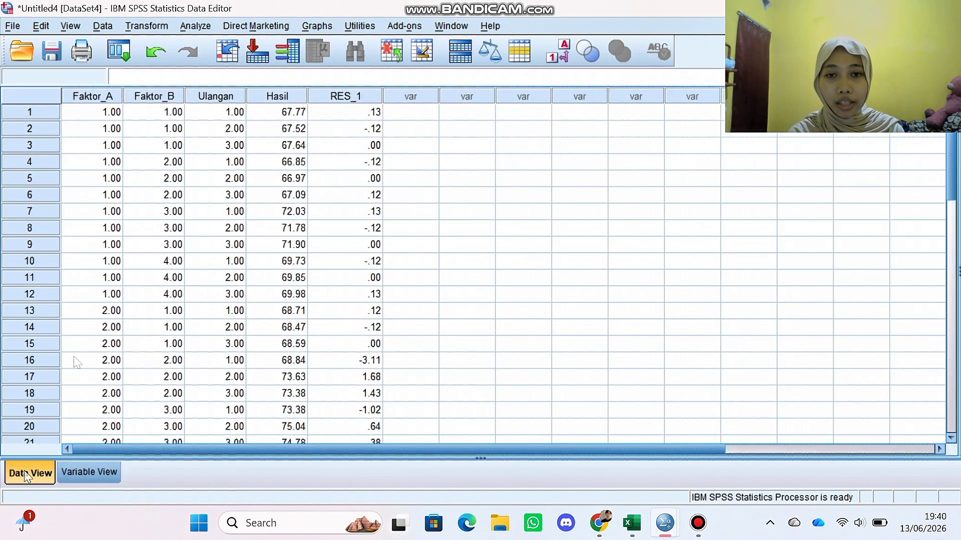
{"action": "left_click", "coordinate": [195, 27]}
{"action": "mouse_move", "coordinate": [245, 124]}
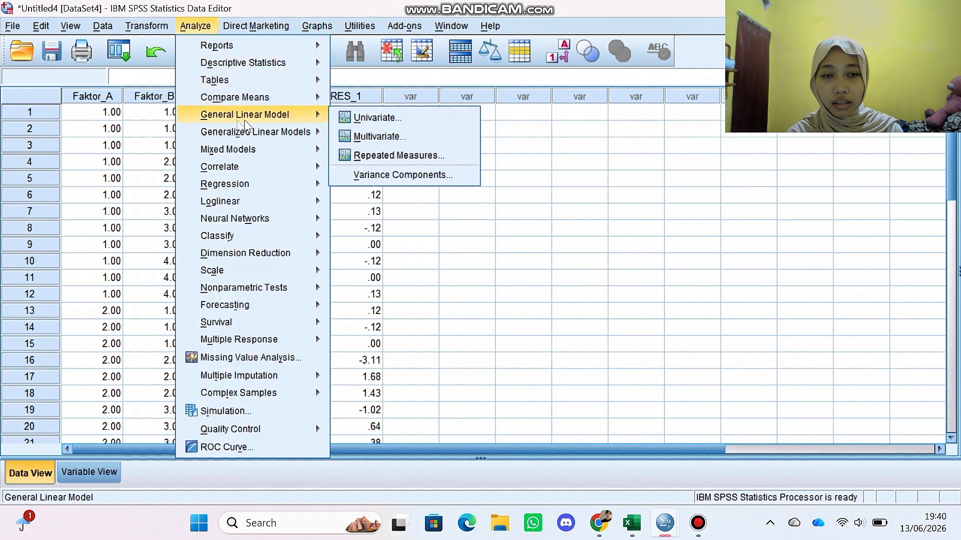
{"action": "left_click", "coordinate": [383, 121]}
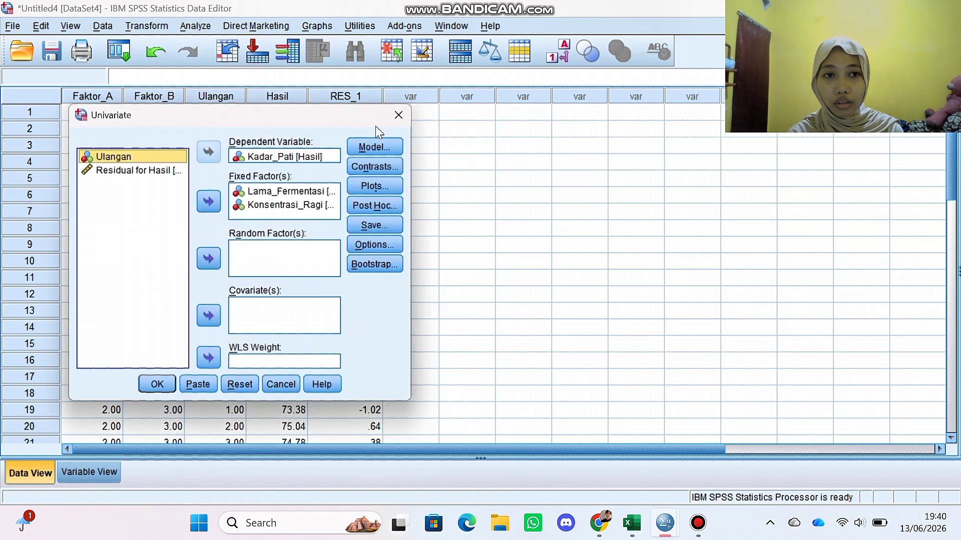
- Specify a custom model containing Faktor_A and Faktor_B as separate terms
{"action": "left_click", "coordinate": [375, 148]}
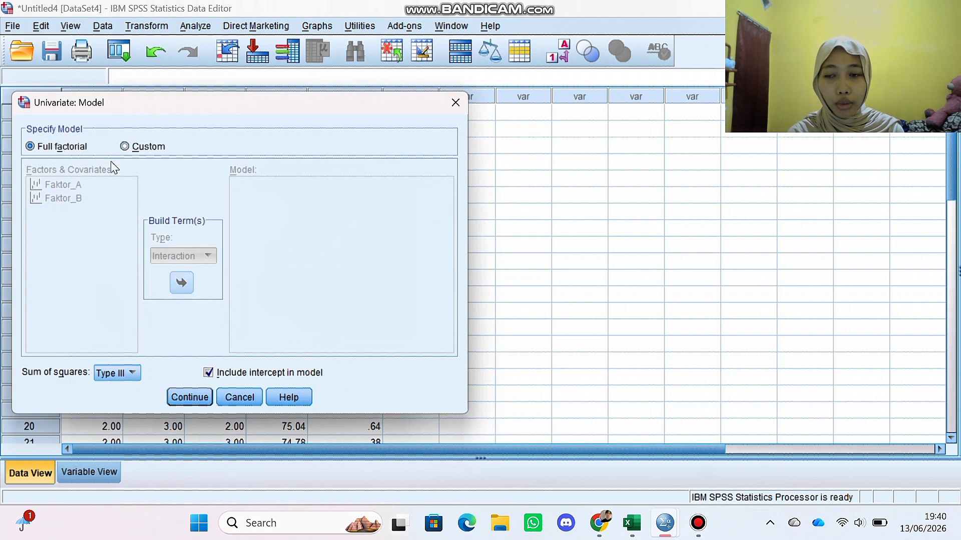
{"action": "left_click", "coordinate": [124, 146]}
{"action": "left_click", "coordinate": [181, 283]}
{"action": "left_click", "coordinate": [97, 202]}
{"action": "left_click", "coordinate": [180, 285]}
- Add the Faktor_A and Faktor_B interaction term to the custom model and exclude the intercept
{"action": "left_click", "coordinate": [94, 187]}
{"action": "left_click", "coordinate": [92, 196]}
{"action": "left_click", "coordinate": [91, 186], "text": "ctrl"}
{"action": "left_click", "coordinate": [181, 282]}
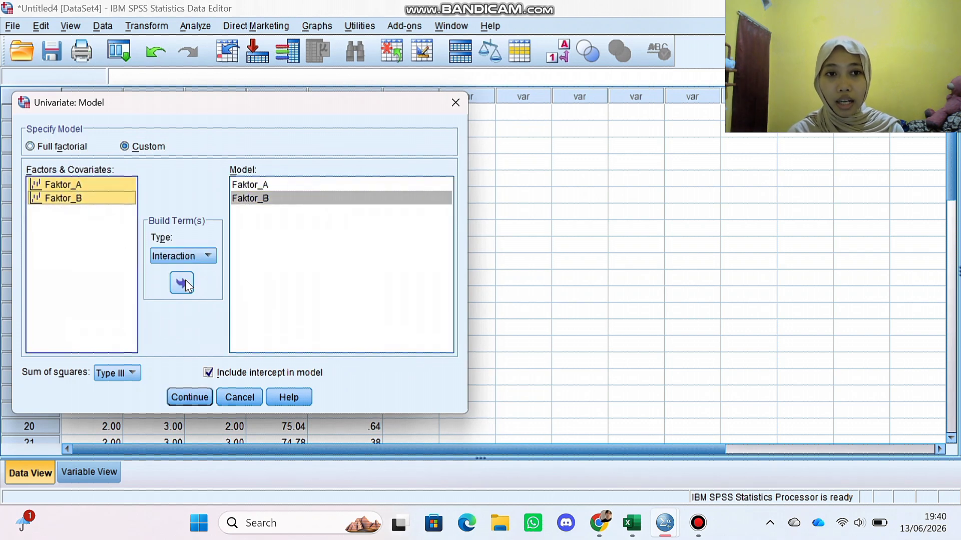
{"action": "left_click", "coordinate": [209, 373]}
{"action": "left_click", "coordinate": [189, 397]}
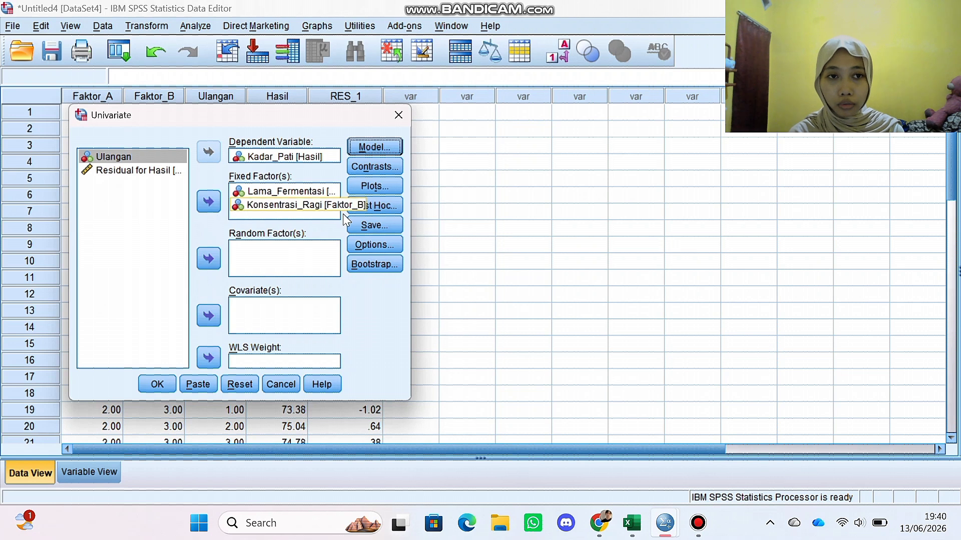
- Set the analysis options to display estimated marginal means for (OVERALL) and Faktor_A*Faktor_B
{"action": "left_click", "coordinate": [372, 241]}
{"action": "left_click", "coordinate": [242, 169]}
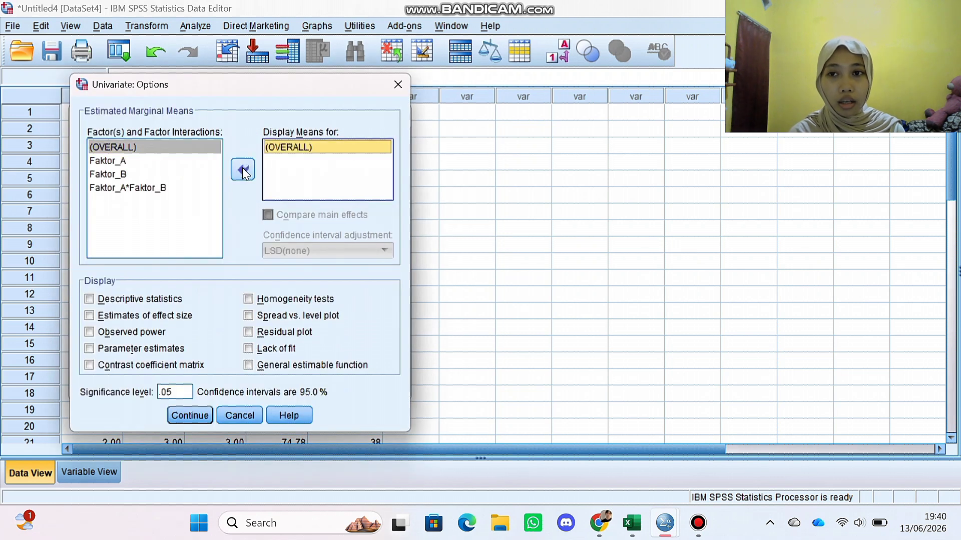
{"action": "left_click", "coordinate": [155, 188]}
{"action": "left_click", "coordinate": [242, 169]}
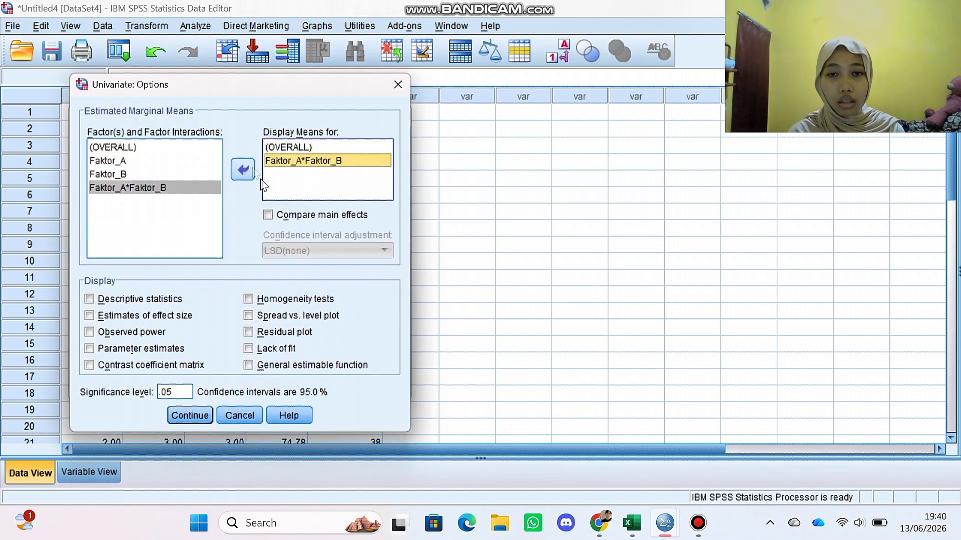
- Compare main effects with the Bonferroni adjustment and display descriptive statistics and homogeneity tests in the analysis options
{"action": "left_click", "coordinate": [269, 215]}
{"action": "left_click", "coordinate": [301, 253]}
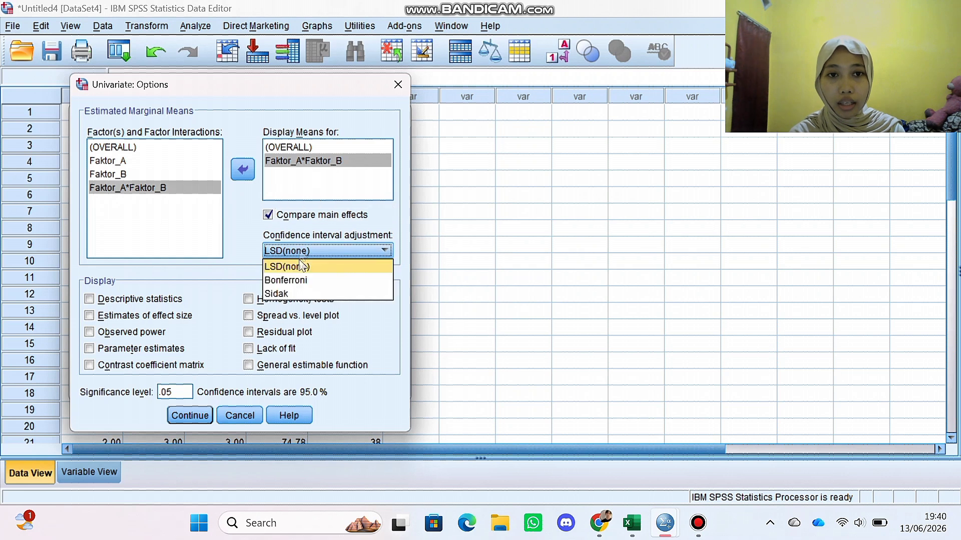
{"action": "left_click", "coordinate": [300, 279]}
{"action": "left_click", "coordinate": [90, 299]}
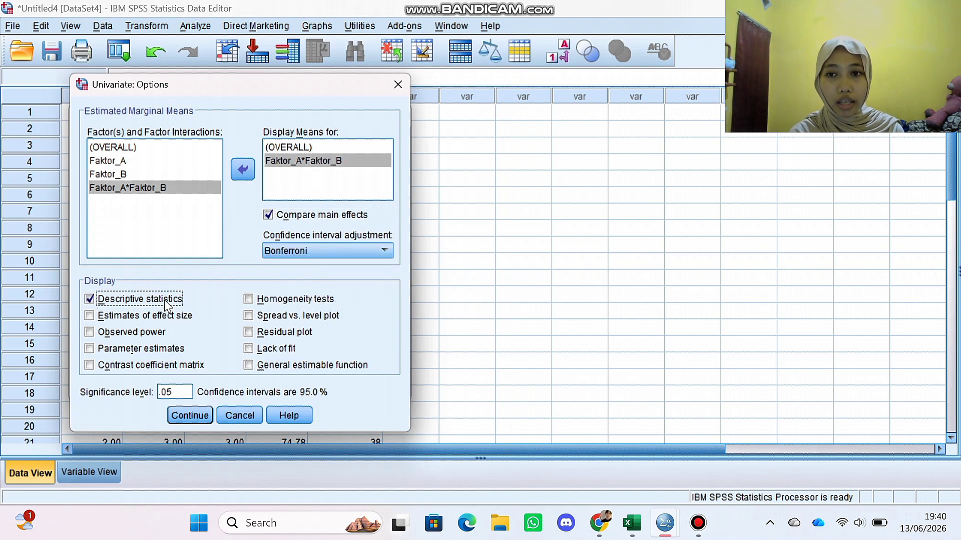
{"action": "left_click", "coordinate": [249, 299]}
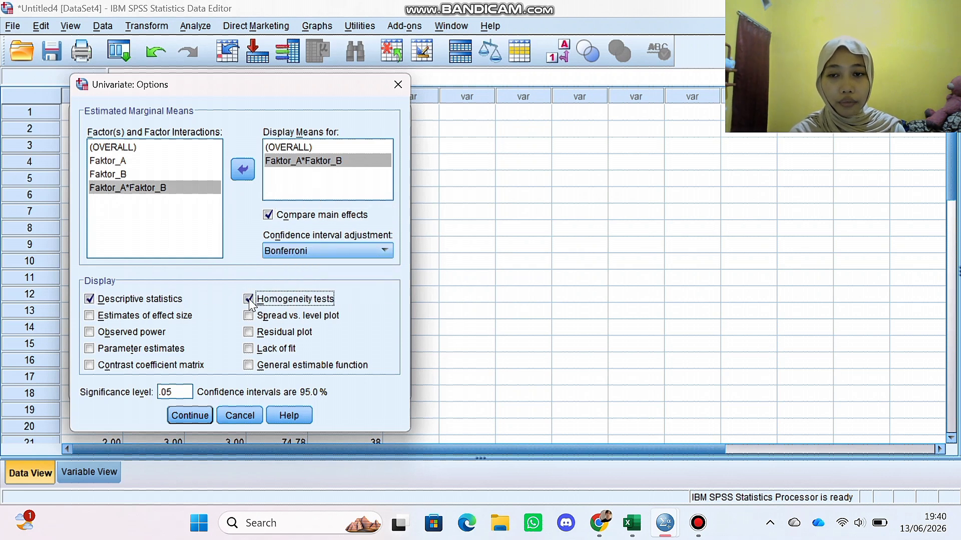
{"action": "left_click", "coordinate": [190, 416]}
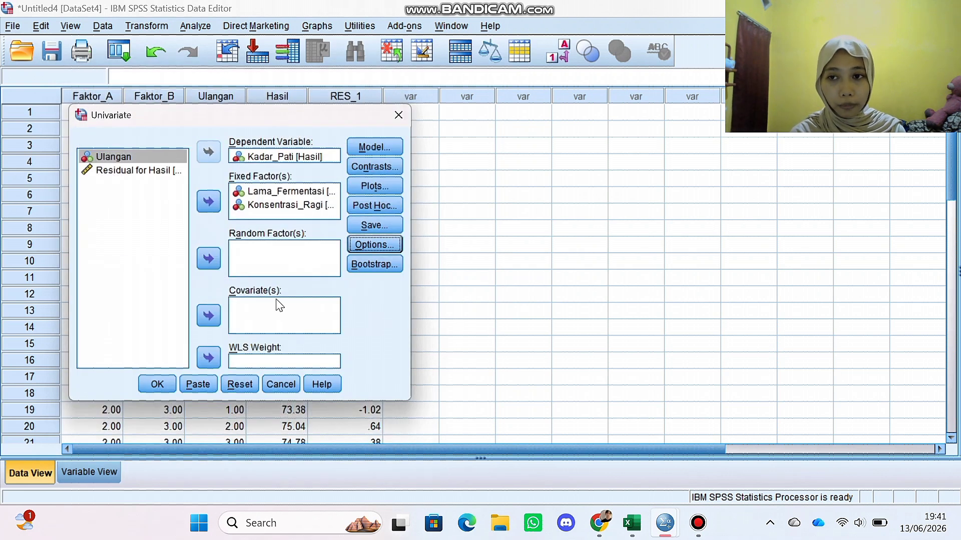
- Request LSD and Tukey post hoc tests for Faktor_A and Faktor_B, run the analysis and review its output
{"action": "left_click", "coordinate": [355, 206]}
{"action": "left_click", "coordinate": [239, 169]}
{"action": "left_click", "coordinate": [137, 155]}
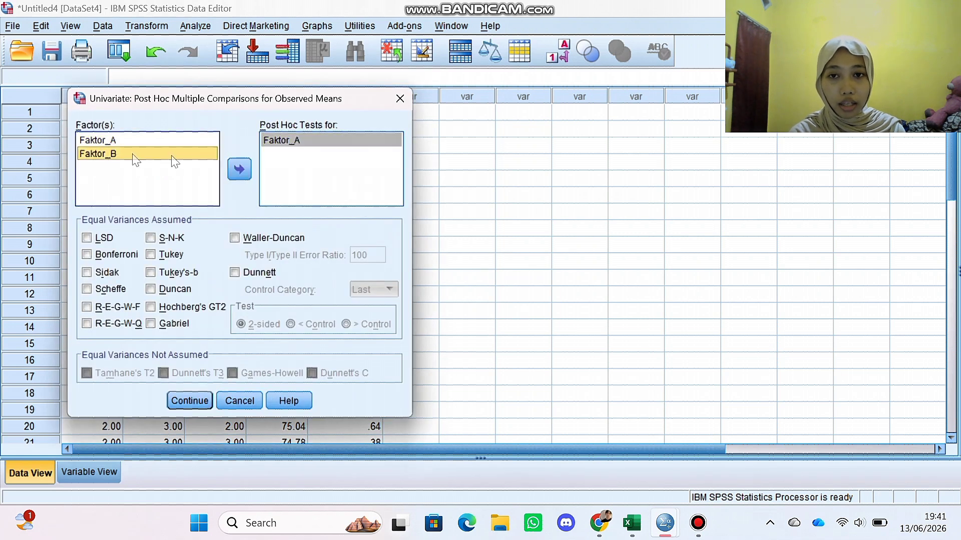
{"action": "left_click", "coordinate": [239, 169]}
{"action": "left_click", "coordinate": [87, 238]}
{"action": "left_click", "coordinate": [150, 254]}
{"action": "left_click", "coordinate": [190, 401]}
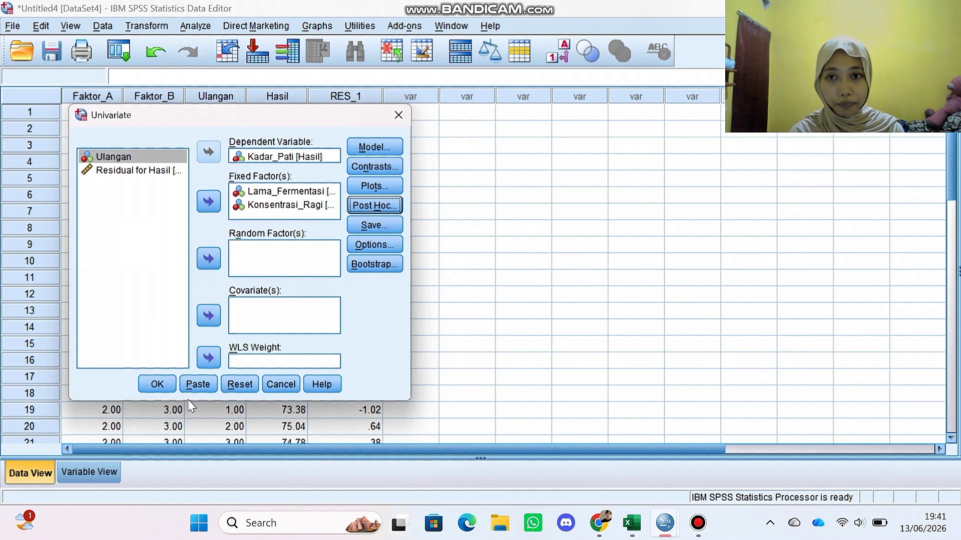
{"action": "left_click", "coordinate": [157, 386]}
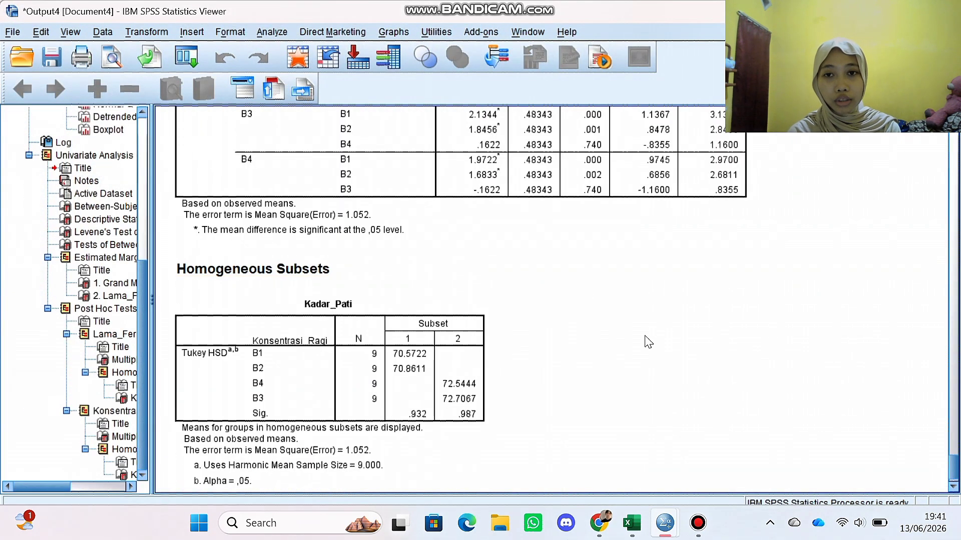
{"action": "scroll", "coordinate": [648, 342], "scroll_direction": "up", "scroll_amount": 10}
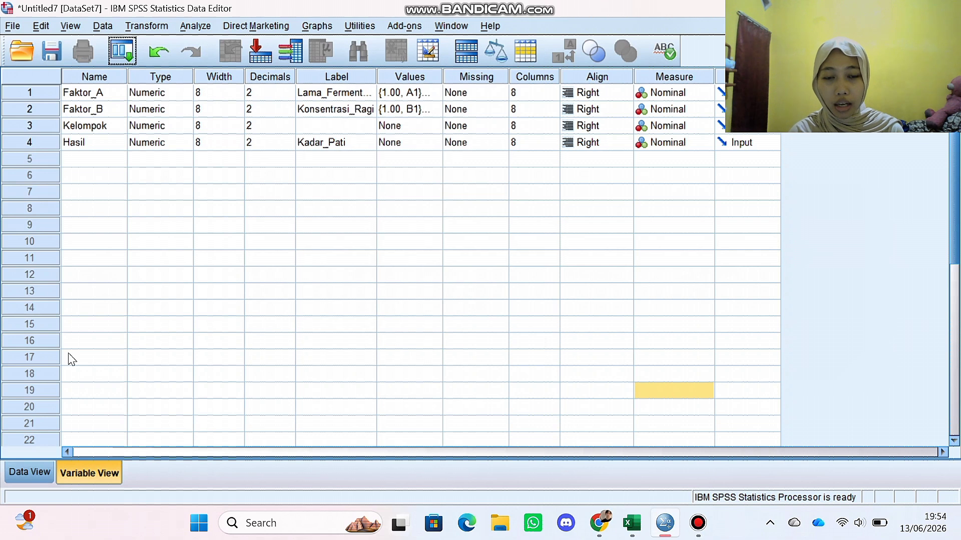
- Paste the copied experiment data into the Untitled7 dataset, starting at row 1 of Faktor_A
{"action": "left_click", "coordinate": [23, 474]}
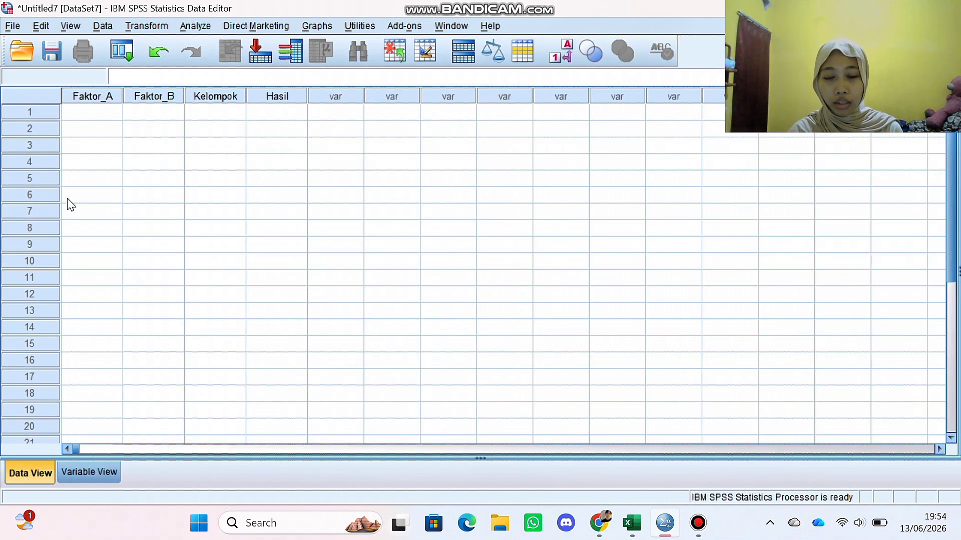
{"action": "left_click", "coordinate": [87, 114]}
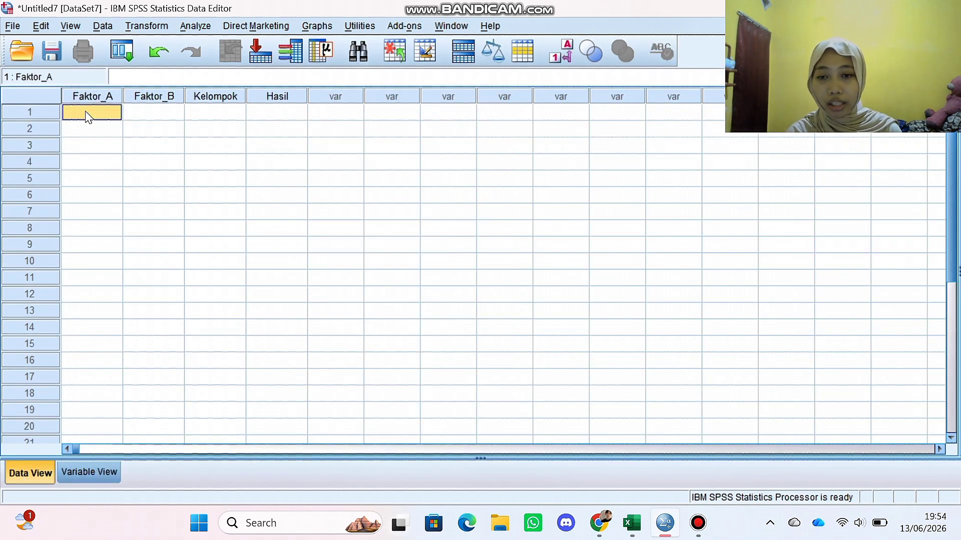
{"action": "key", "text": "ctrl+v"}
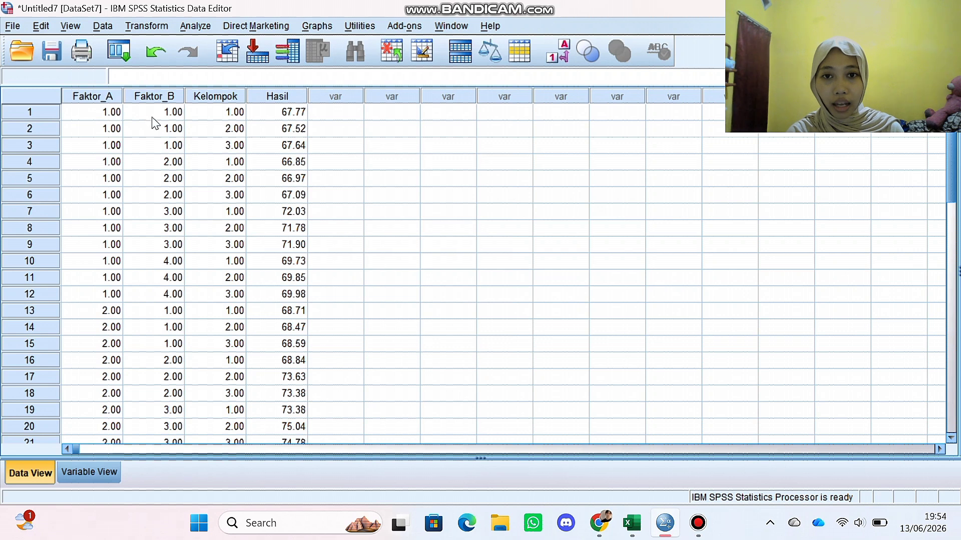
- Set up a Univariate General Linear Model with Kadar_Pati as dependent variable and Lama_Fermentasi and Konsentrasi_Ragi as fixed factors
{"action": "left_click", "coordinate": [199, 29]}
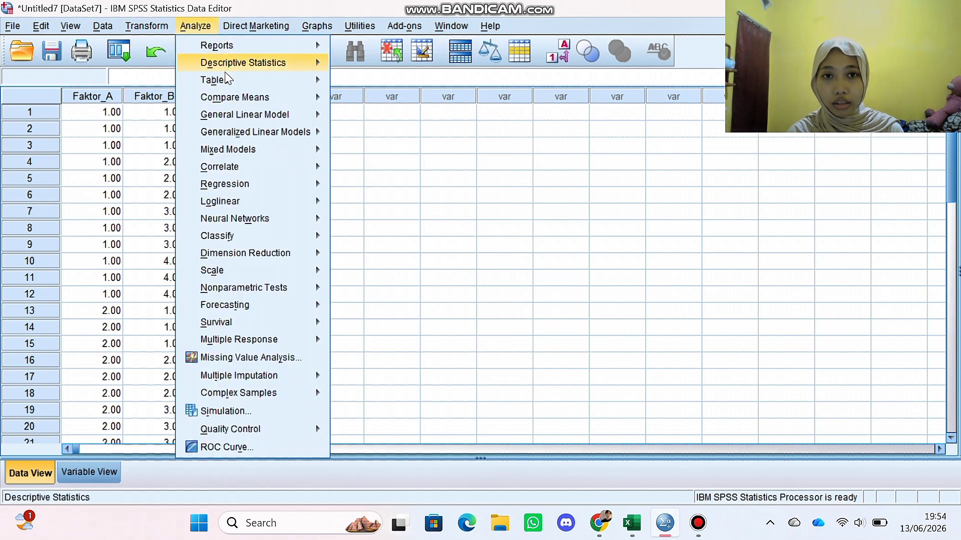
{"action": "mouse_move", "coordinate": [278, 119]}
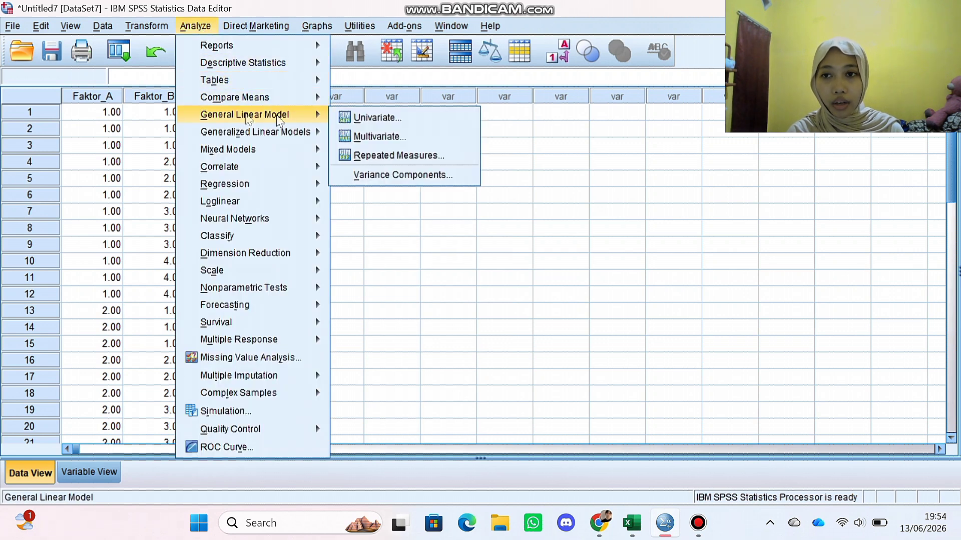
{"action": "left_click", "coordinate": [381, 122]}
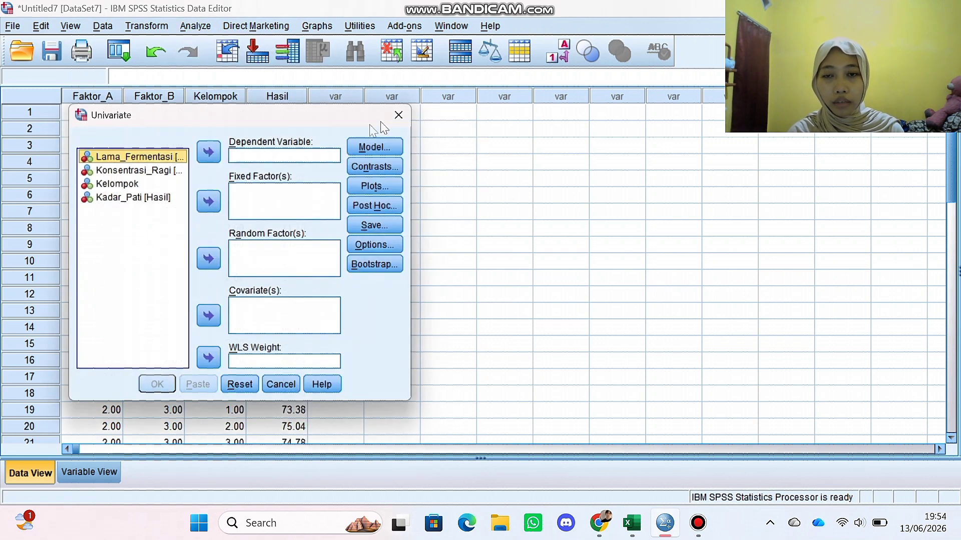
{"action": "left_click", "coordinate": [146, 201]}
{"action": "left_click", "coordinate": [208, 151]}
{"action": "left_click", "coordinate": [168, 157]}
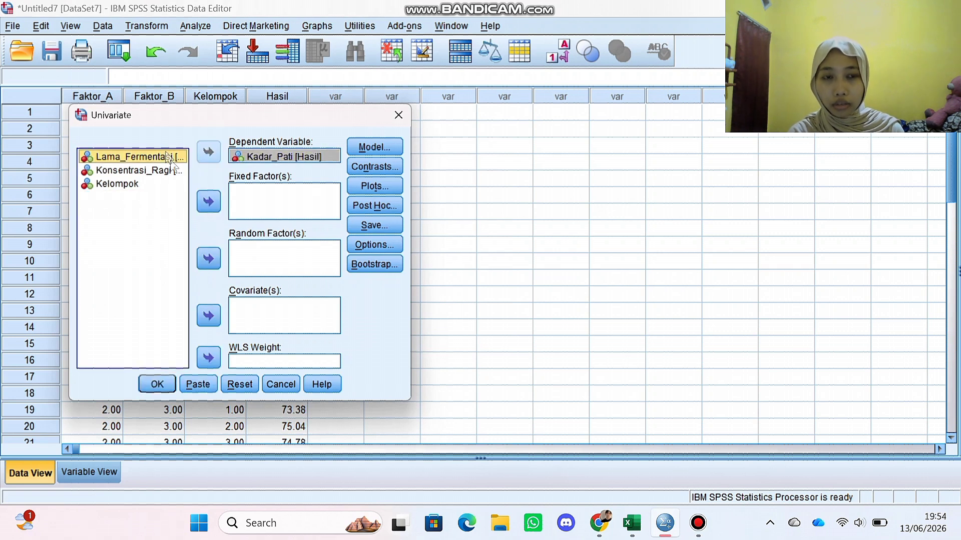
{"action": "left_click", "coordinate": [208, 201]}
{"action": "left_click", "coordinate": [172, 159]}
{"action": "left_click", "coordinate": [208, 200]}
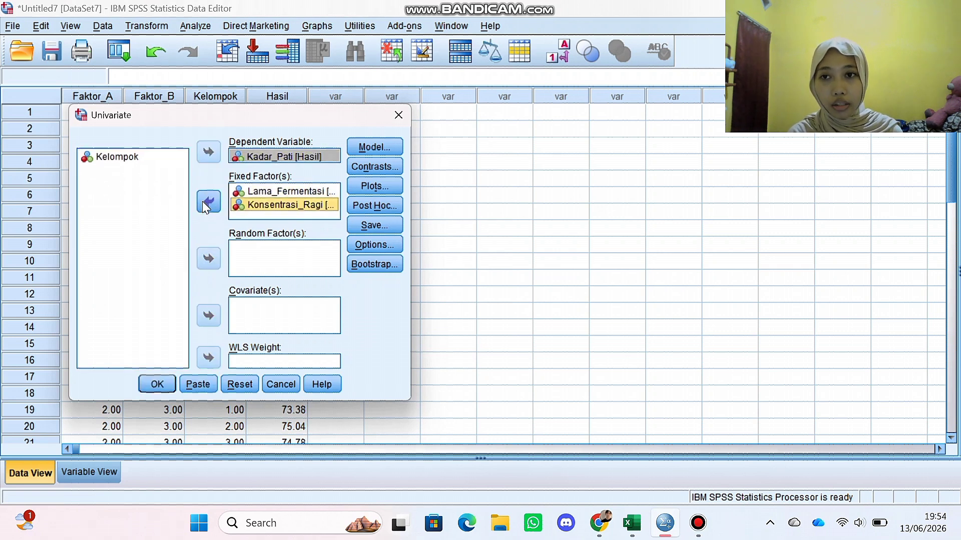
- Save the unstandardized residuals, run the univariate analysis and review the Tests of Between-Subjects Effects
{"action": "left_click", "coordinate": [370, 225]}
{"action": "left_click", "coordinate": [256, 152]}
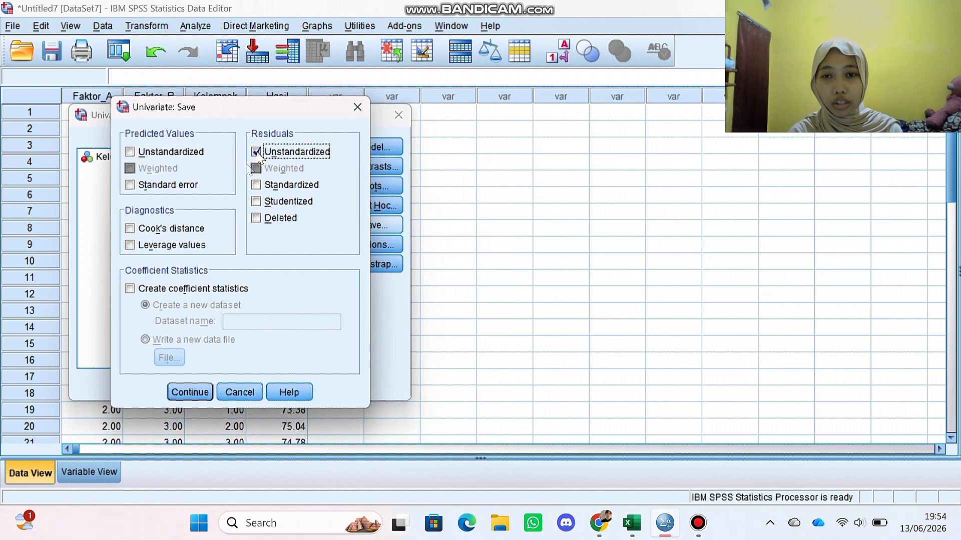
{"action": "left_click", "coordinate": [190, 392]}
{"action": "left_click", "coordinate": [154, 384]}
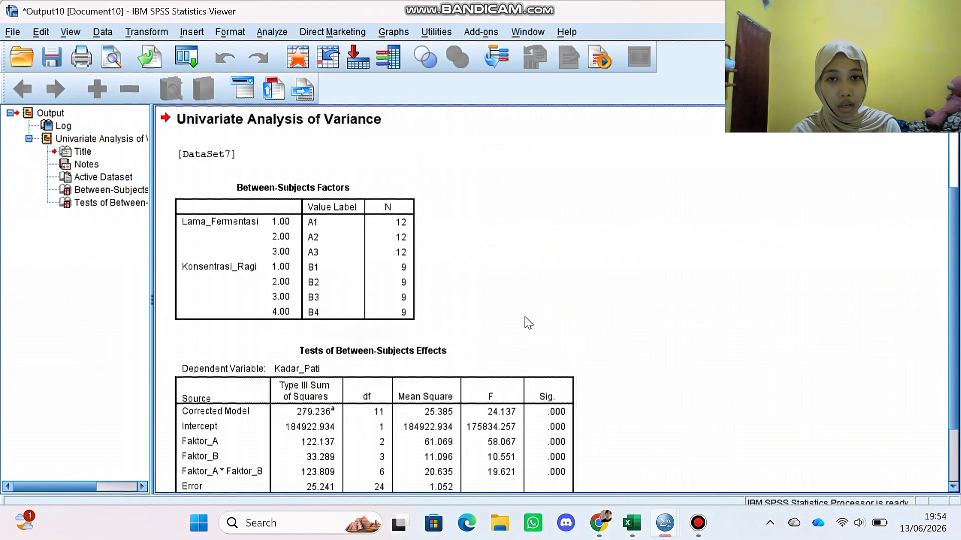
{"action": "scroll", "coordinate": [528, 322], "scroll_direction": "down", "scroll_amount": 2}
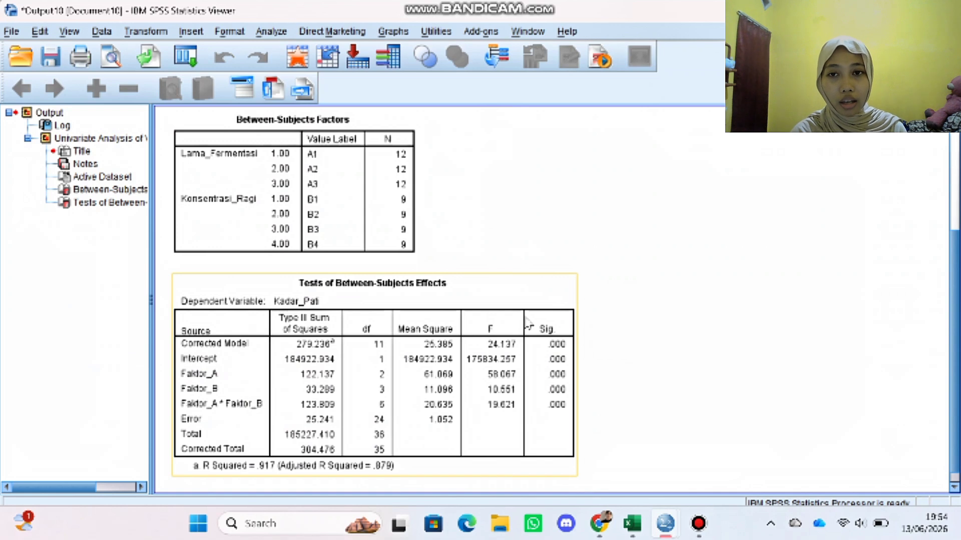
- Return to the Untitled7 dataset and set up an Explore analysis with Residual for Hasil as the dependent variable
{"action": "mouse_move", "coordinate": [665, 524]}
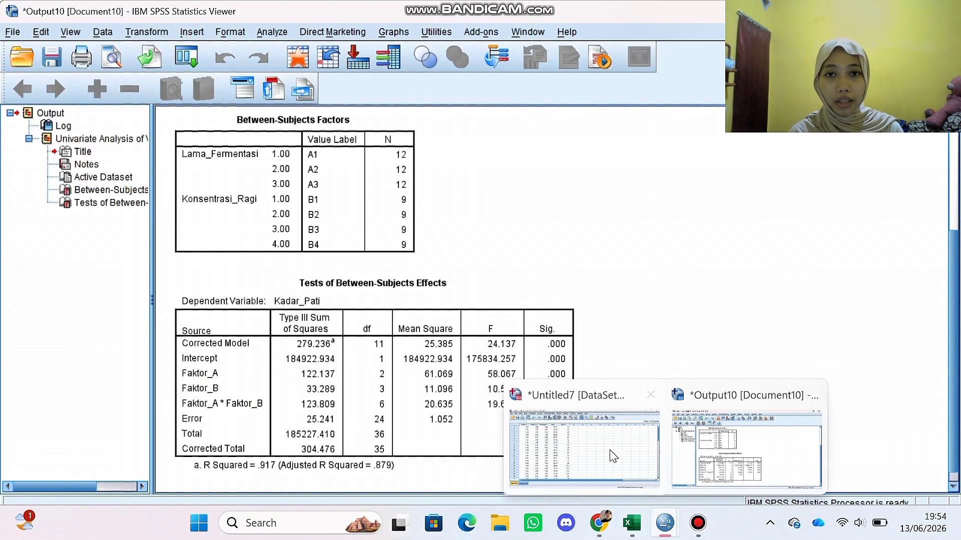
{"action": "left_click", "coordinate": [610, 450]}
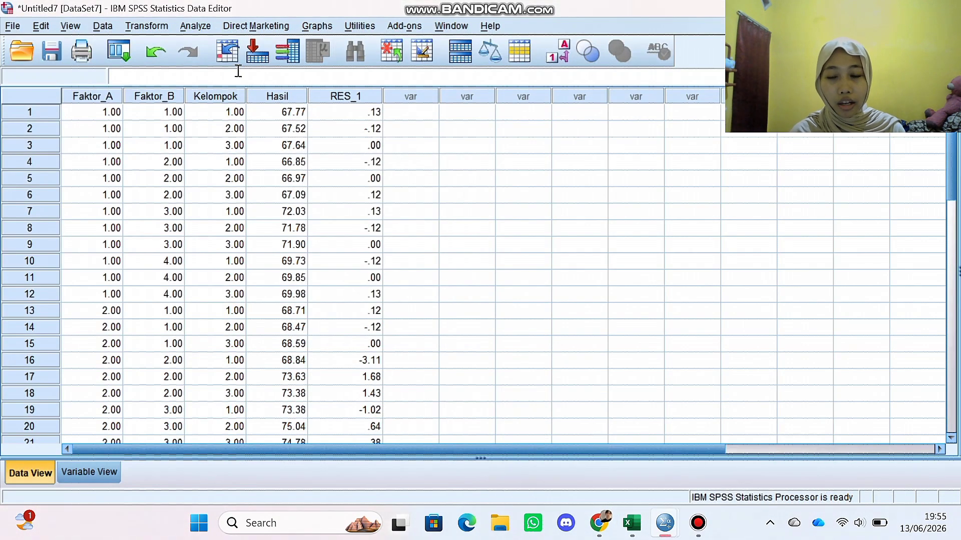
{"action": "left_click", "coordinate": [198, 26]}
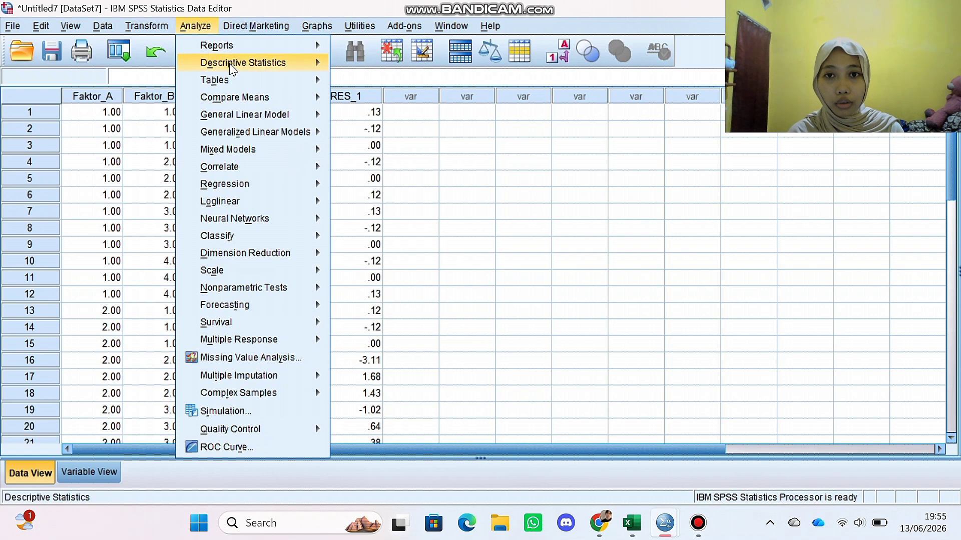
{"action": "mouse_move", "coordinate": [363, 102]}
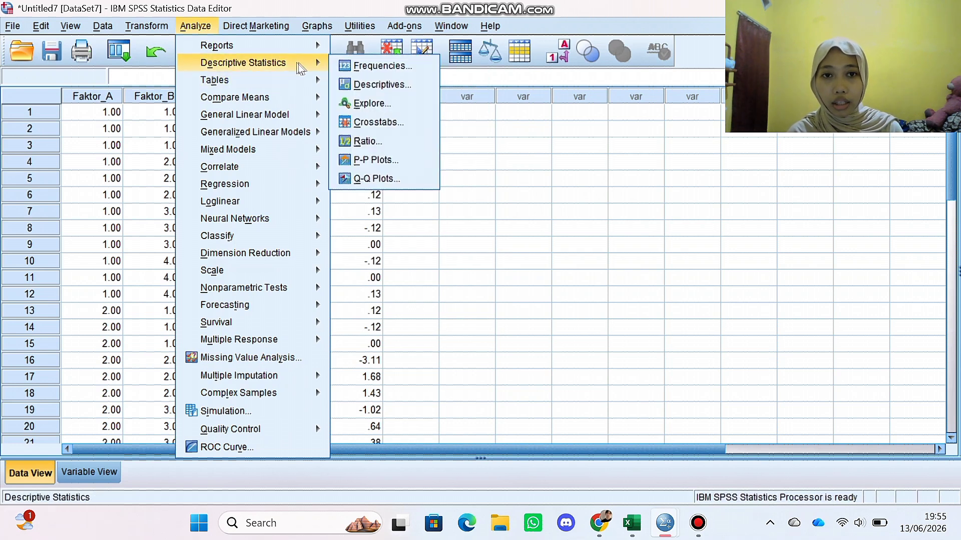
{"action": "left_click", "coordinate": [385, 105]}
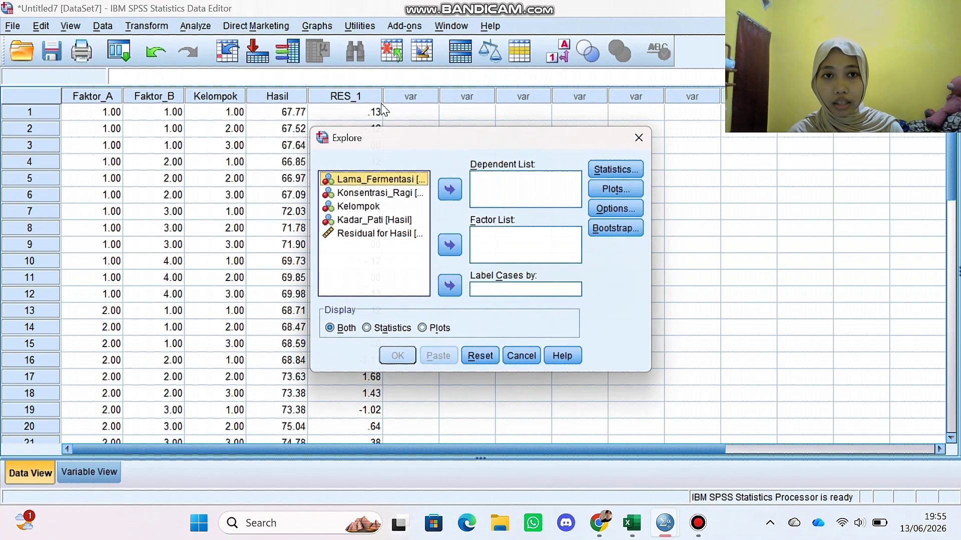
{"action": "left_click", "coordinate": [346, 234]}
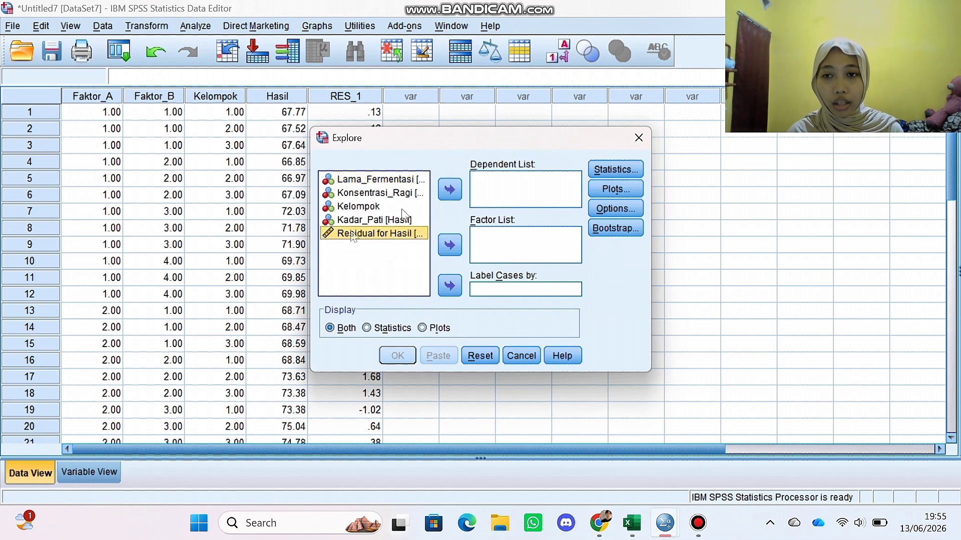
{"action": "left_click", "coordinate": [450, 191]}
- Include normality plots with tests, run Explore to review the Tests of Normality, and return to the Untitled7 dataset
{"action": "left_click", "coordinate": [616, 189]}
{"action": "left_click", "coordinate": [383, 240]}
{"action": "left_click", "coordinate": [431, 356]}
{"action": "left_click", "coordinate": [397, 356]}
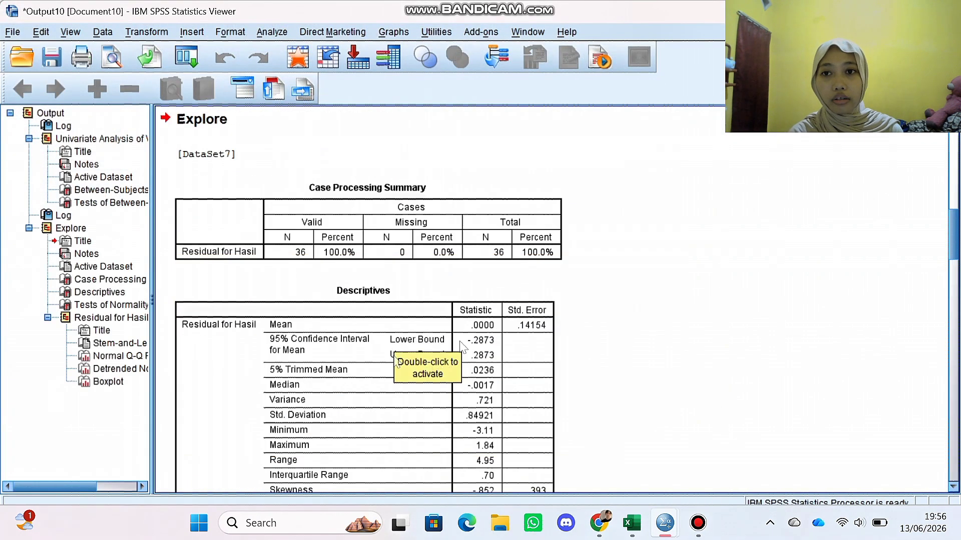
{"action": "scroll", "coordinate": [656, 336], "scroll_direction": "down", "scroll_amount": 7}
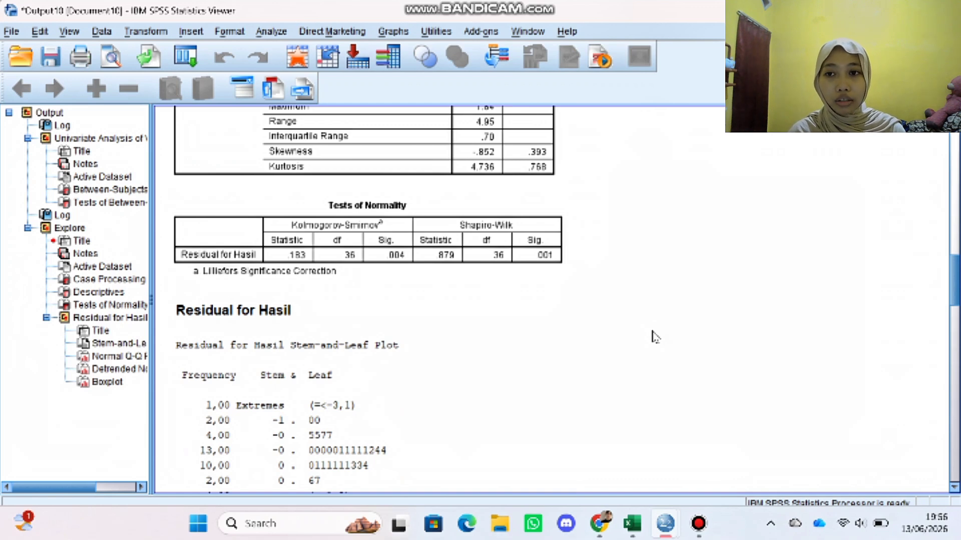
{"action": "mouse_move", "coordinate": [665, 524]}
{"action": "left_click", "coordinate": [540, 407]}
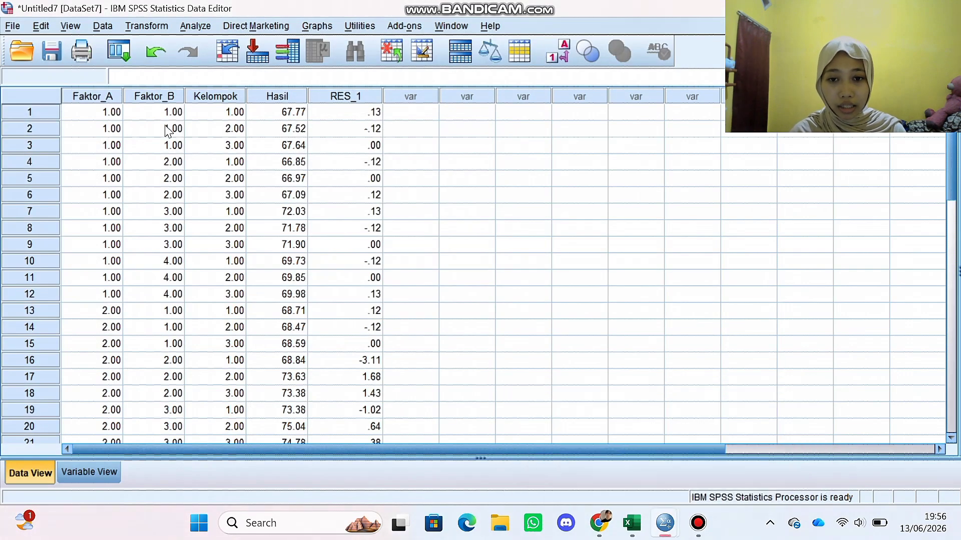
{"action": "left_click", "coordinate": [196, 26]}
{"action": "mouse_move", "coordinate": [241, 122]}
{"action": "left_click", "coordinate": [371, 118]}
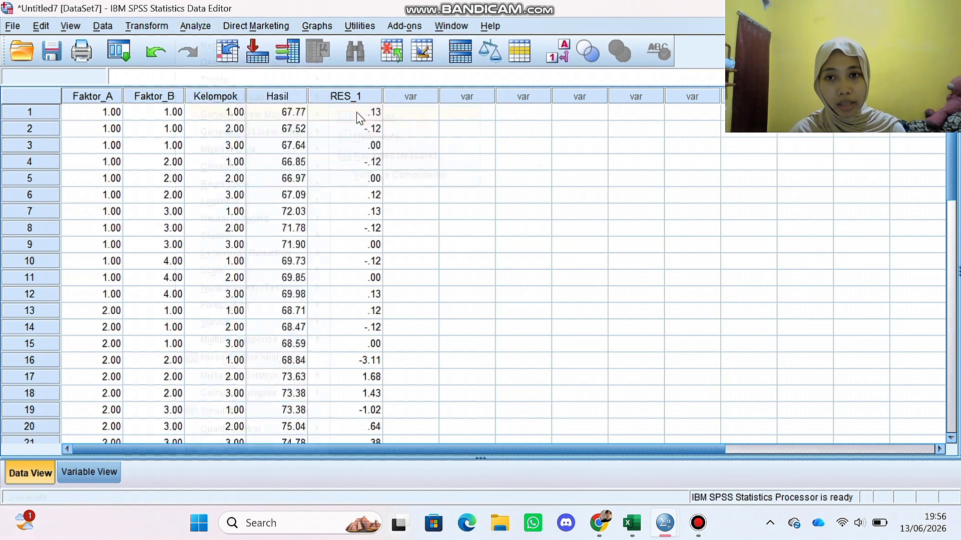
{"action": "left_click", "coordinate": [399, 115]}
- Try to change the measurement levels of Faktor_A, Faktor_B, Kelompok and Hasil, and return to the data
{"action": "left_click", "coordinate": [89, 472]}
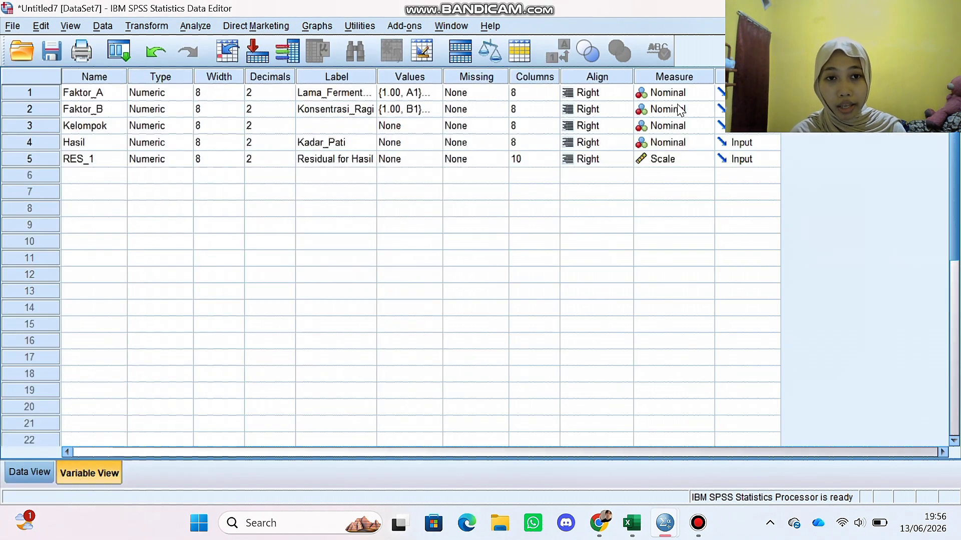
{"action": "left_click", "coordinate": [693, 93]}
{"action": "left_click", "coordinate": [663, 109]}
{"action": "left_click", "coordinate": [685, 110]}
{"action": "left_click", "coordinate": [664, 125]}
{"action": "left_click", "coordinate": [670, 125]}
{"action": "left_click", "coordinate": [704, 126]}
{"action": "left_click", "coordinate": [664, 141]}
{"action": "left_click", "coordinate": [670, 142]}
{"action": "left_click", "coordinate": [705, 143]}
{"action": "left_click", "coordinate": [664, 158]}
{"action": "left_click", "coordinate": [22, 476]}
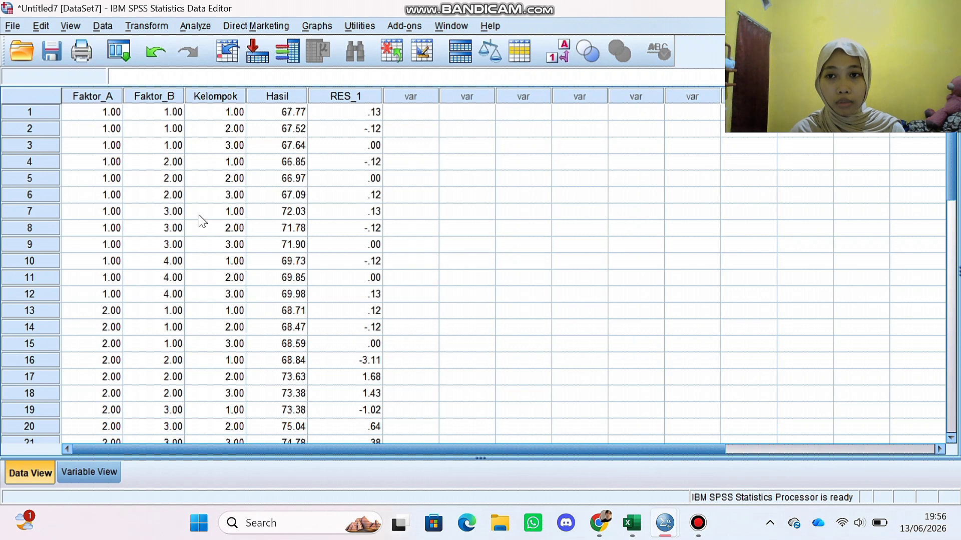
- Reopen the Univariate General Linear Model analysis and add Kelompok as a fixed factor
{"action": "left_click", "coordinate": [196, 26]}
{"action": "mouse_move", "coordinate": [235, 116]}
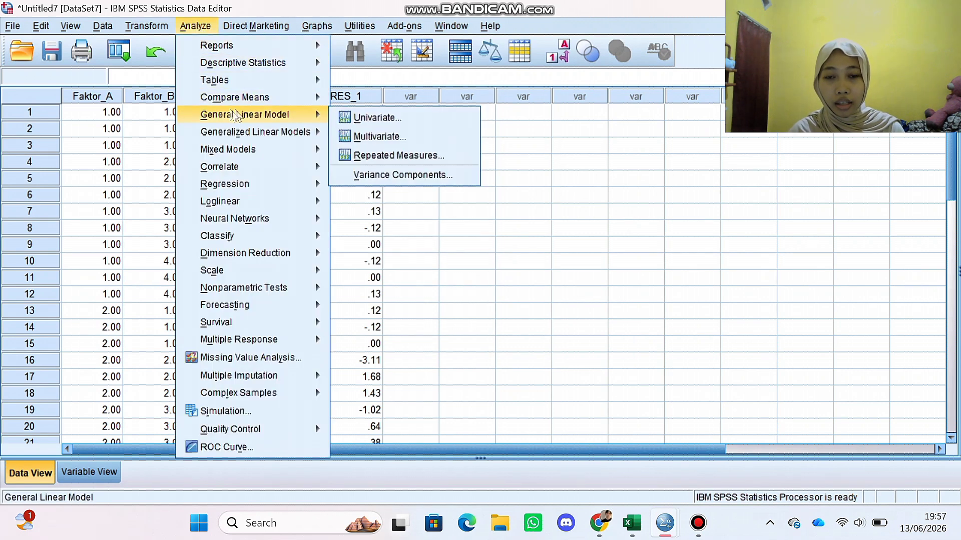
{"action": "left_click", "coordinate": [376, 118]}
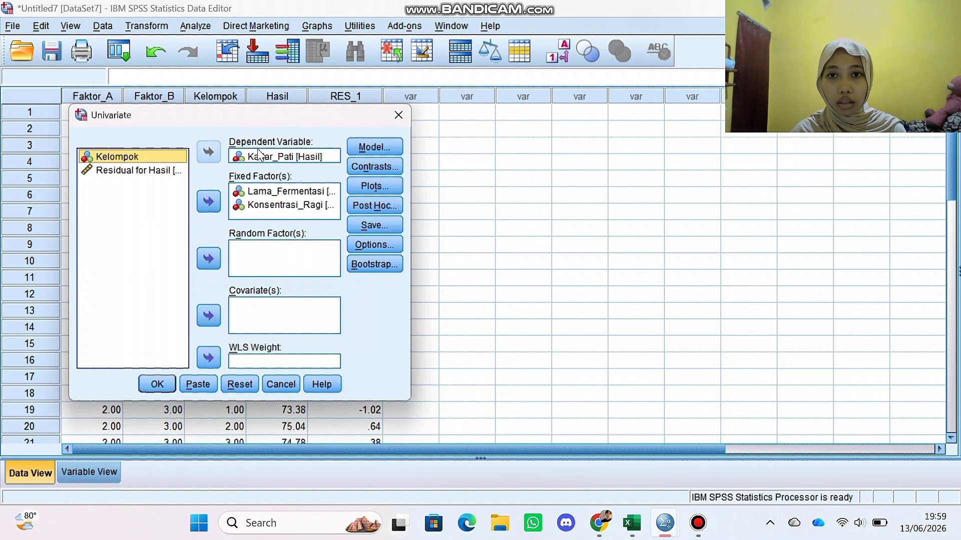
{"action": "left_click", "coordinate": [208, 202]}
- Specify a custom univariate model with Faktor_A, Faktor_B and Kelompok as main-effect terms
{"action": "left_click", "coordinate": [374, 147]}
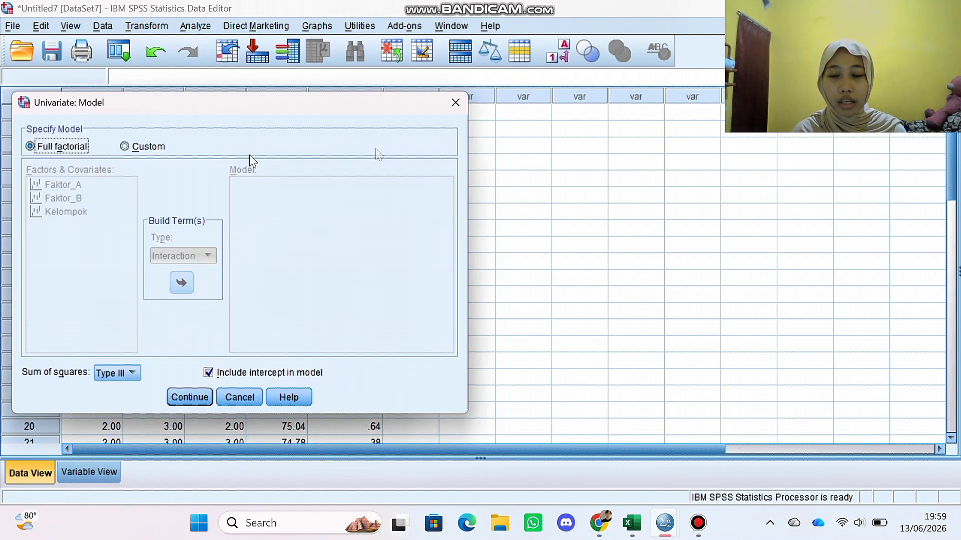
{"action": "left_click", "coordinate": [124, 146]}
{"action": "left_click", "coordinate": [181, 283]}
{"action": "left_click", "coordinate": [95, 199]}
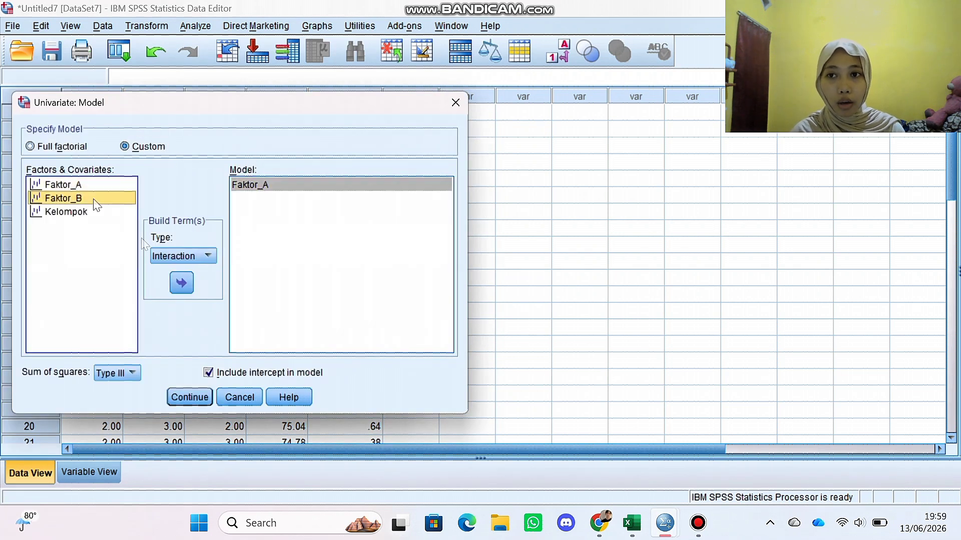
{"action": "left_click", "coordinate": [181, 283]}
{"action": "left_click", "coordinate": [94, 213]}
{"action": "left_click", "coordinate": [181, 283]}
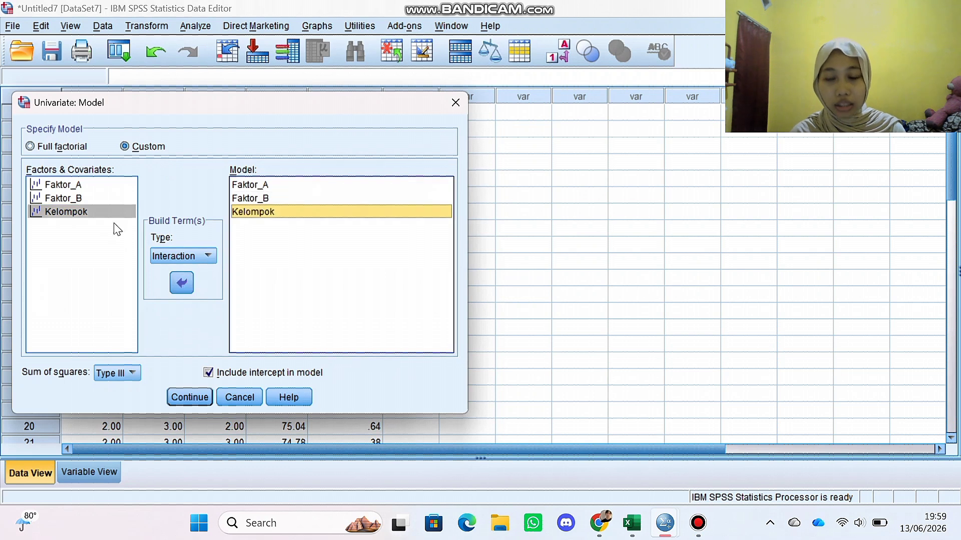
- Add the Faktor_A*Faktor_B interaction to the model and exclude the intercept
{"action": "left_click", "coordinate": [77, 185]}
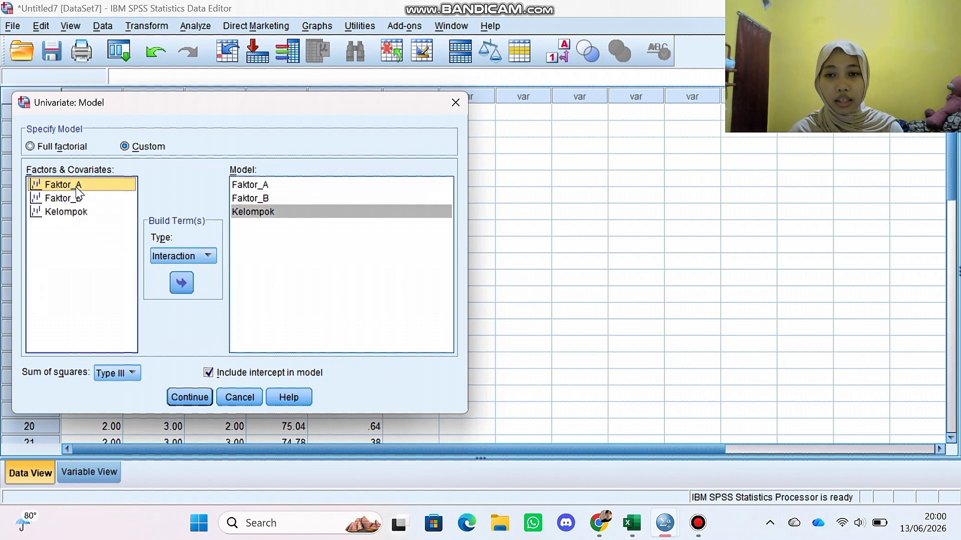
{"action": "left_click", "coordinate": [78, 199], "text": "ctrl"}
{"action": "left_click", "coordinate": [181, 283]}
{"action": "left_click", "coordinate": [212, 373]}
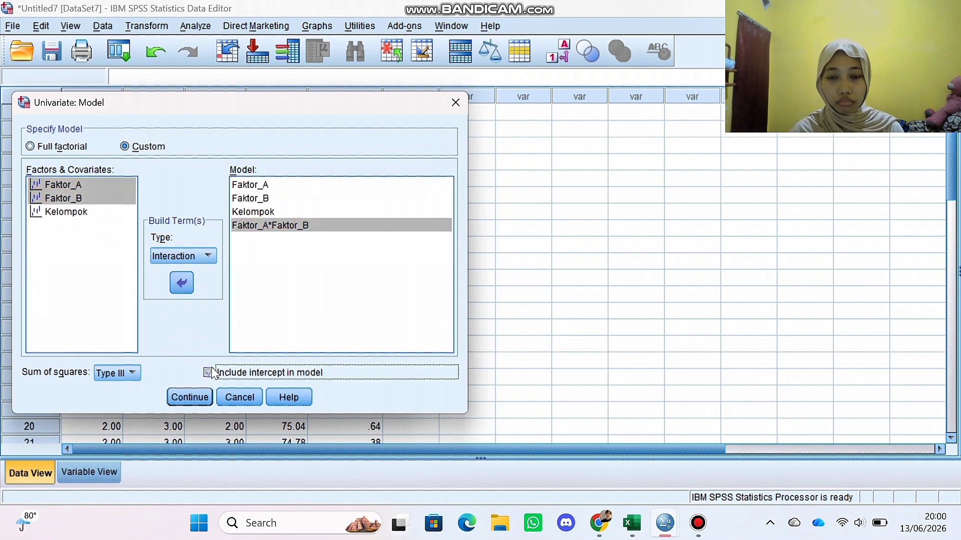
{"action": "left_click", "coordinate": [190, 397]}
- Set up LSD and Tukey post hoc tests for Faktor_A, Faktor_B and Kelompok
{"action": "left_click", "coordinate": [380, 204]}
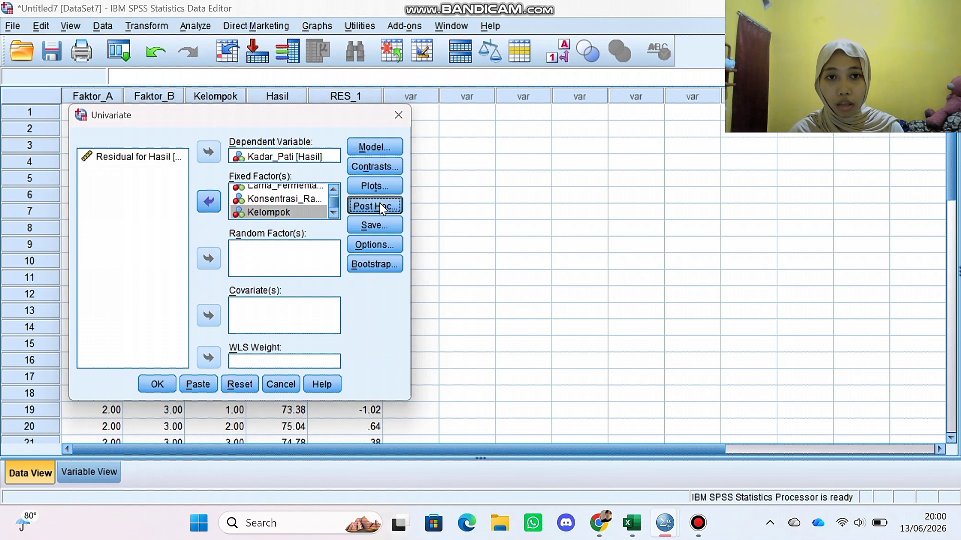
{"action": "left_click", "coordinate": [239, 169]}
{"action": "left_click", "coordinate": [145, 158]}
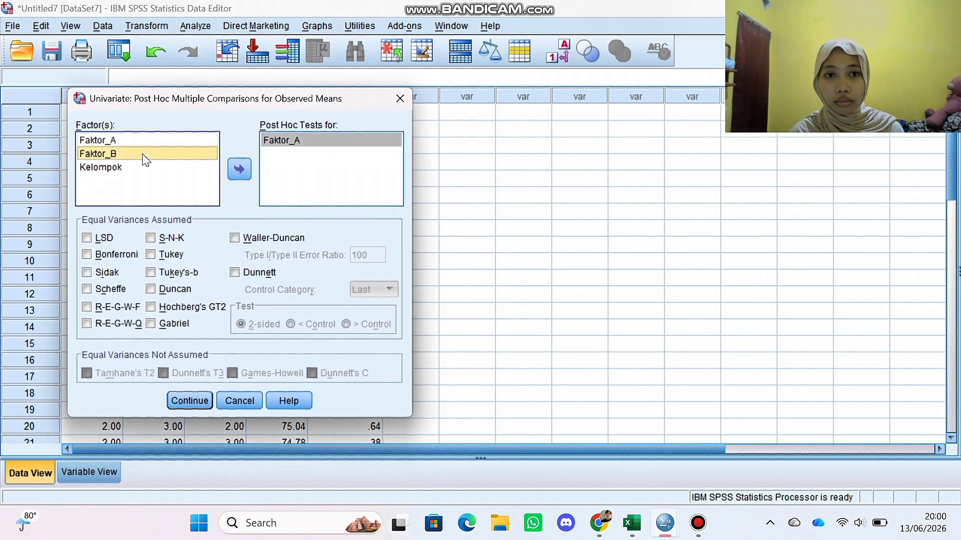
{"action": "left_click", "coordinate": [240, 169]}
{"action": "left_click", "coordinate": [119, 167]}
{"action": "left_click", "coordinate": [242, 173]}
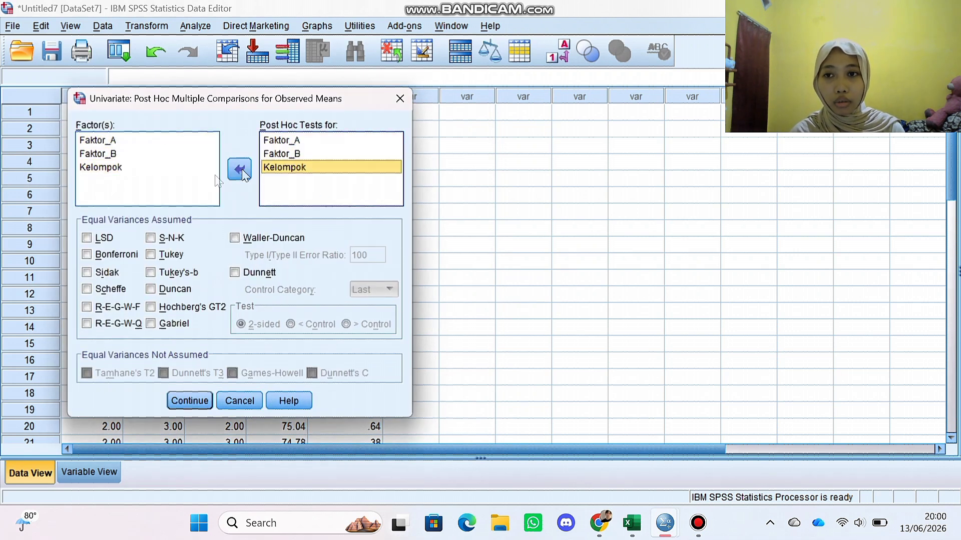
{"action": "left_click", "coordinate": [87, 238]}
{"action": "left_click", "coordinate": [151, 255]}
{"action": "left_click", "coordinate": [188, 401]}
- Display estimated marginal means for (OVERALL) and Faktor_A*Faktor_B, comparing main effects with the Bonferroni confidence interval adjustment
{"action": "left_click", "coordinate": [385, 238]}
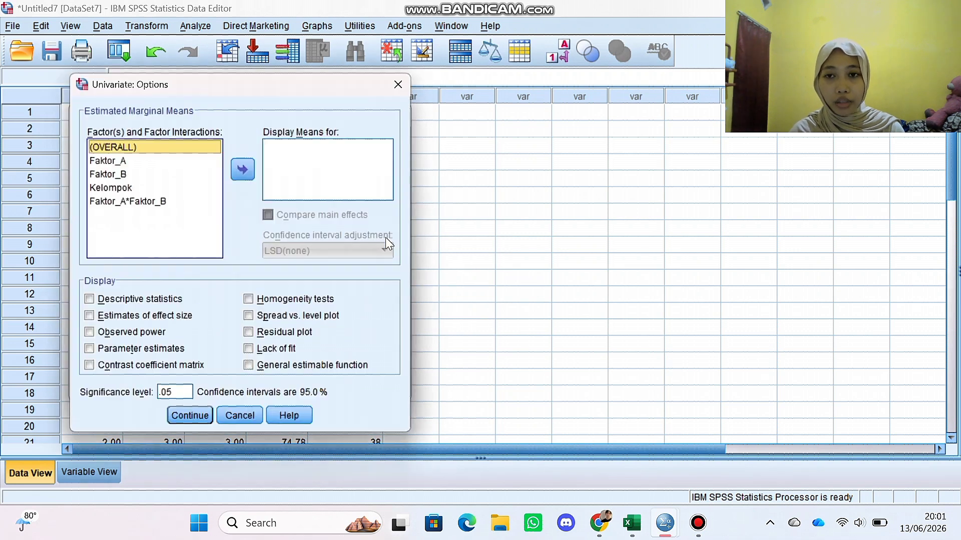
{"action": "left_click", "coordinate": [245, 172]}
{"action": "left_click", "coordinate": [150, 201]}
{"action": "left_click", "coordinate": [243, 173]}
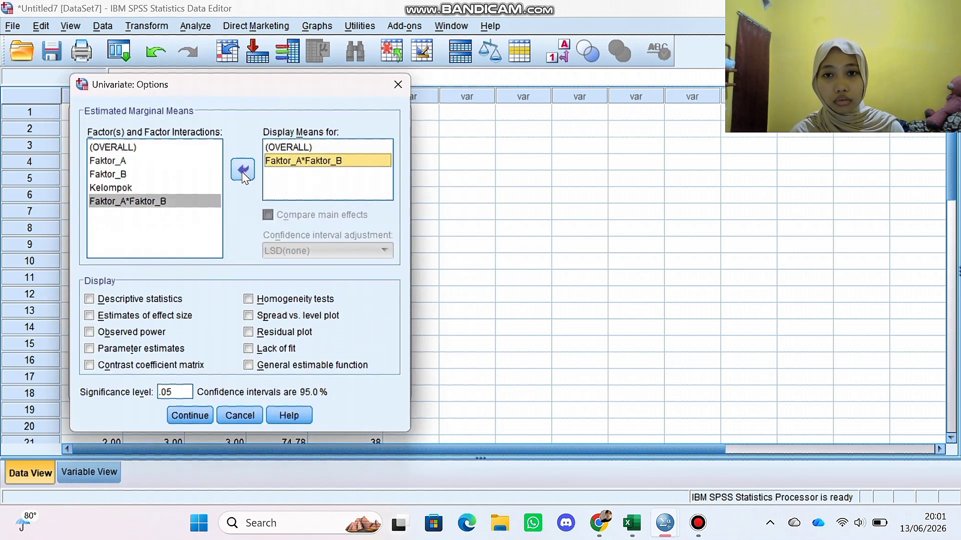
{"action": "left_click", "coordinate": [269, 215]}
{"action": "left_click", "coordinate": [295, 254]}
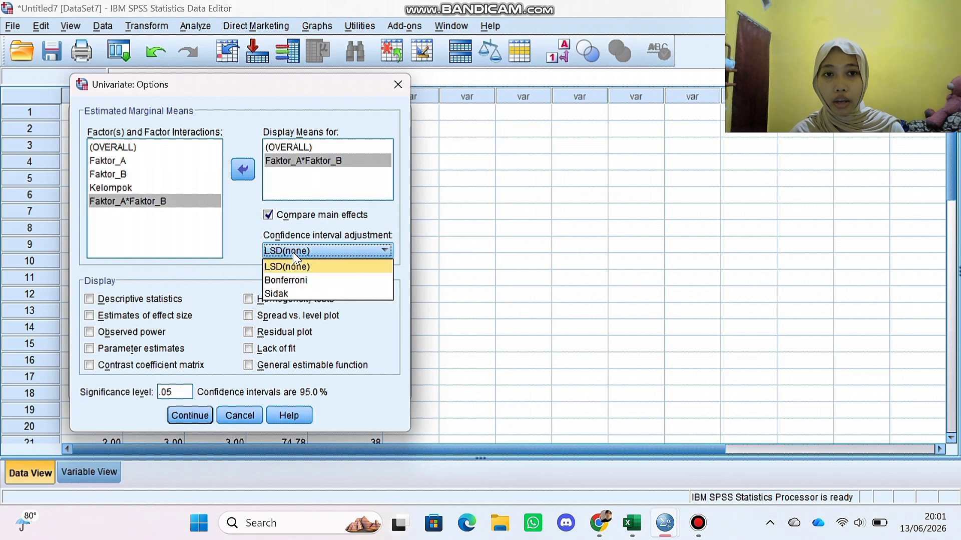
{"action": "left_click", "coordinate": [295, 280]}
- Include descriptive statistics and homogeneity tests in the output and run the univariate analysis
{"action": "left_click", "coordinate": [89, 299]}
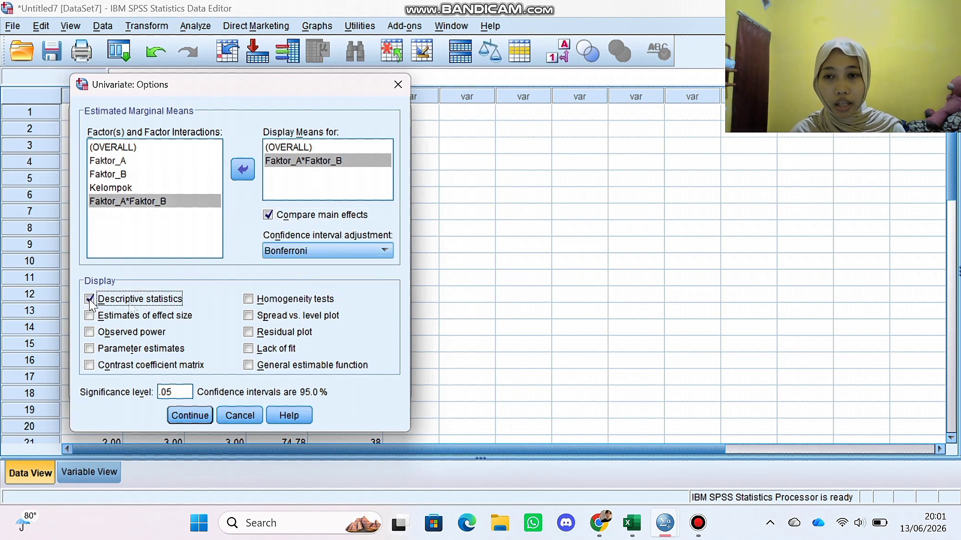
{"action": "left_click", "coordinate": [249, 299]}
{"action": "left_click", "coordinate": [190, 415]}
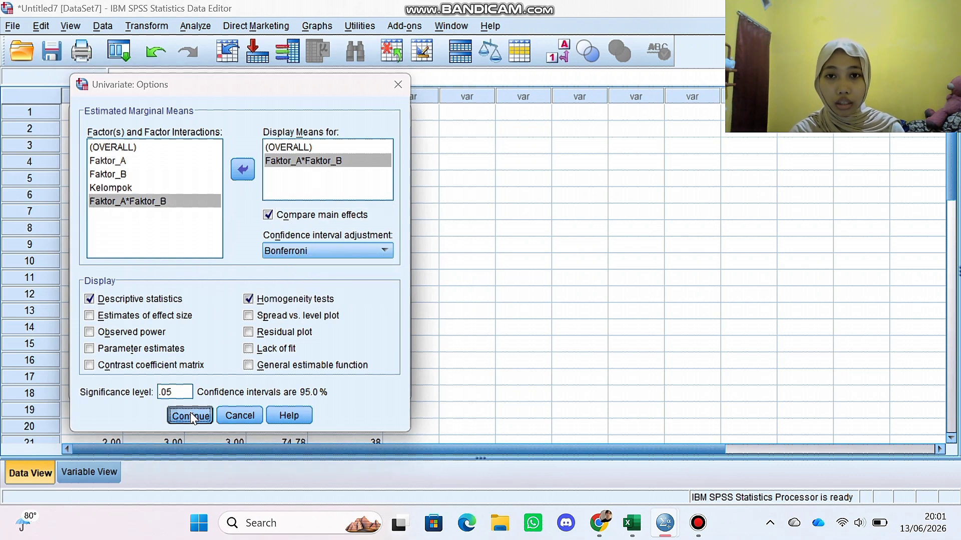
{"action": "left_click", "coordinate": [155, 386]}
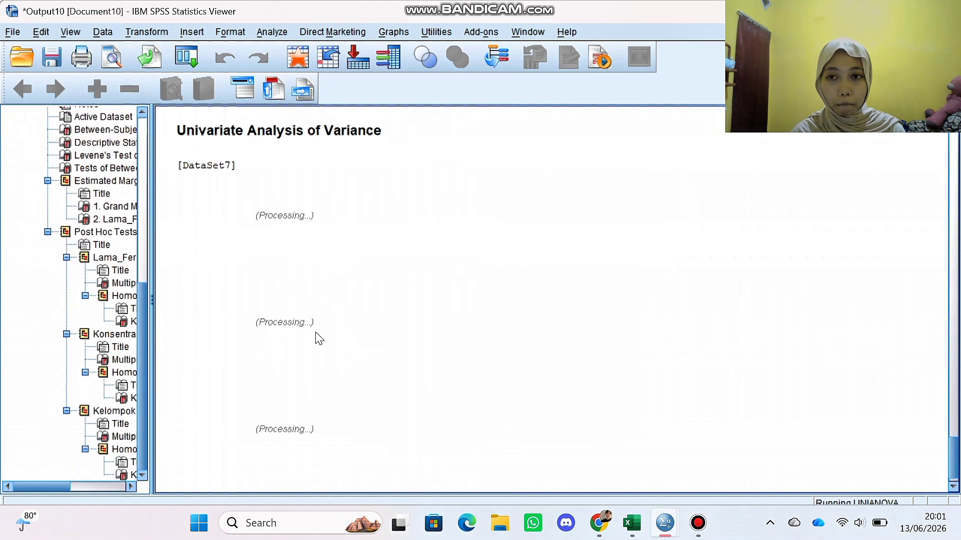